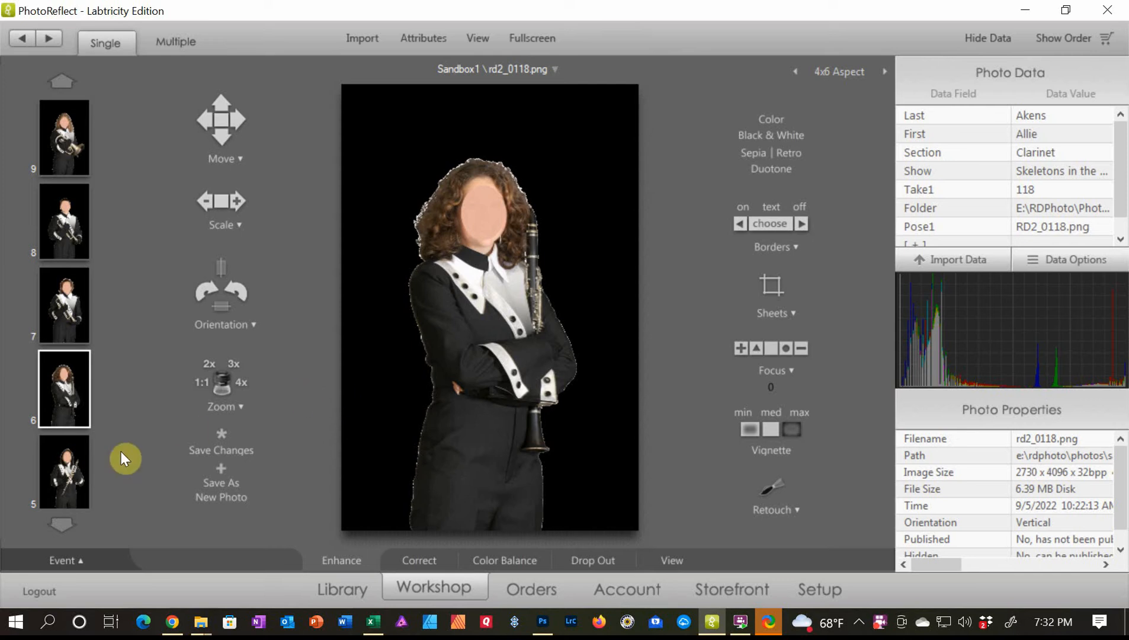
- Apply the 8x10H_MM sandbox border template to the clarinet player's photo rd2_0118.png
left_click(65, 305)
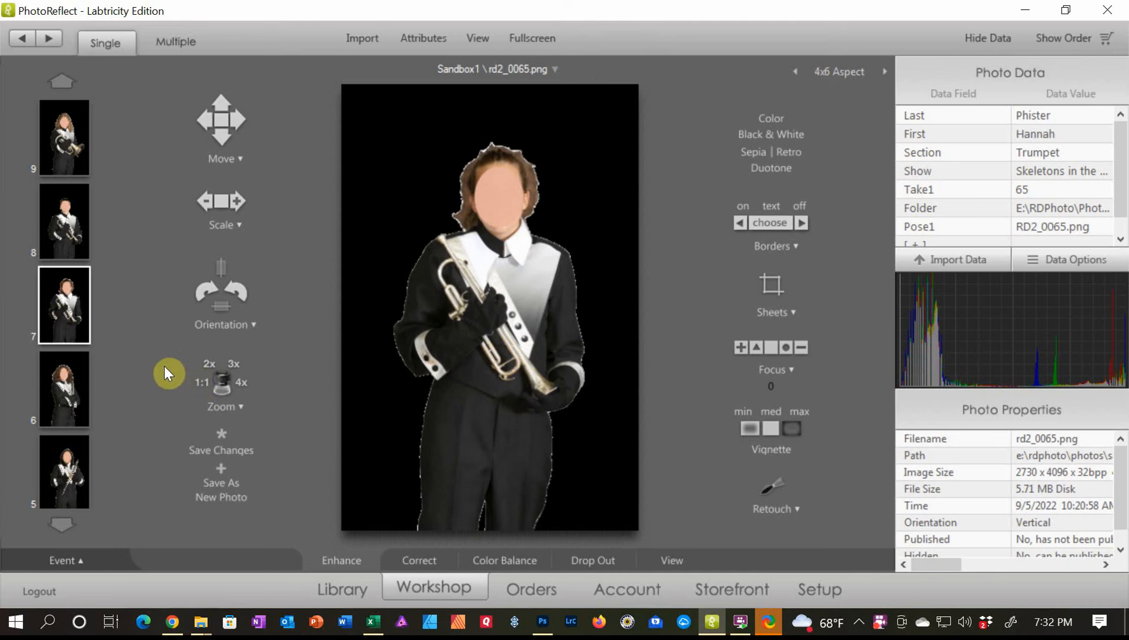
left_click(57, 152)
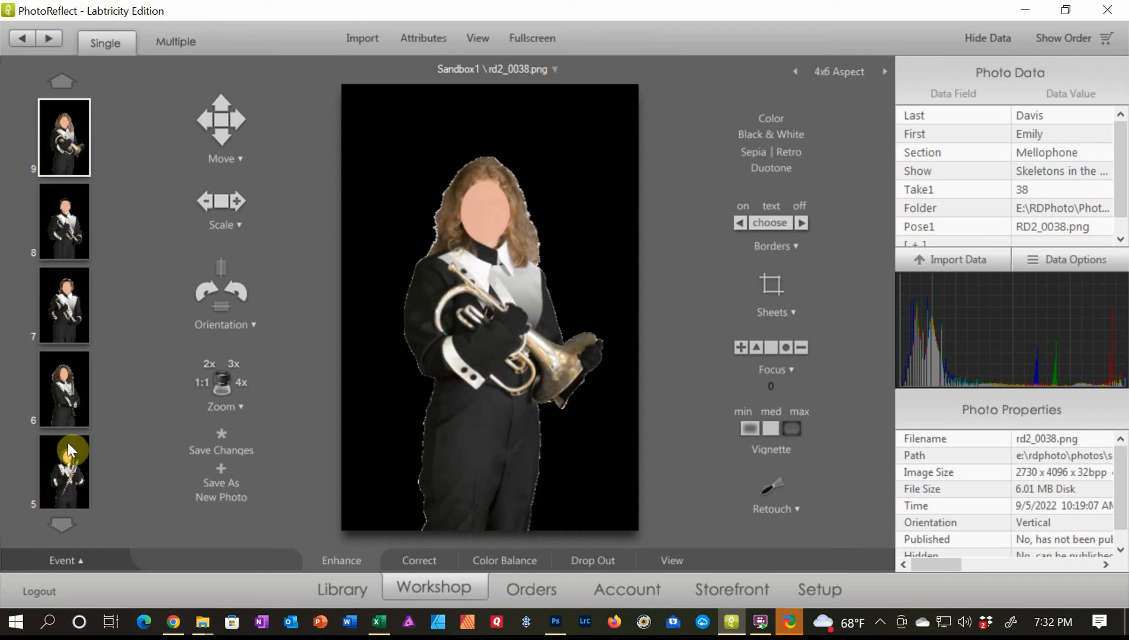
left_click(77, 409)
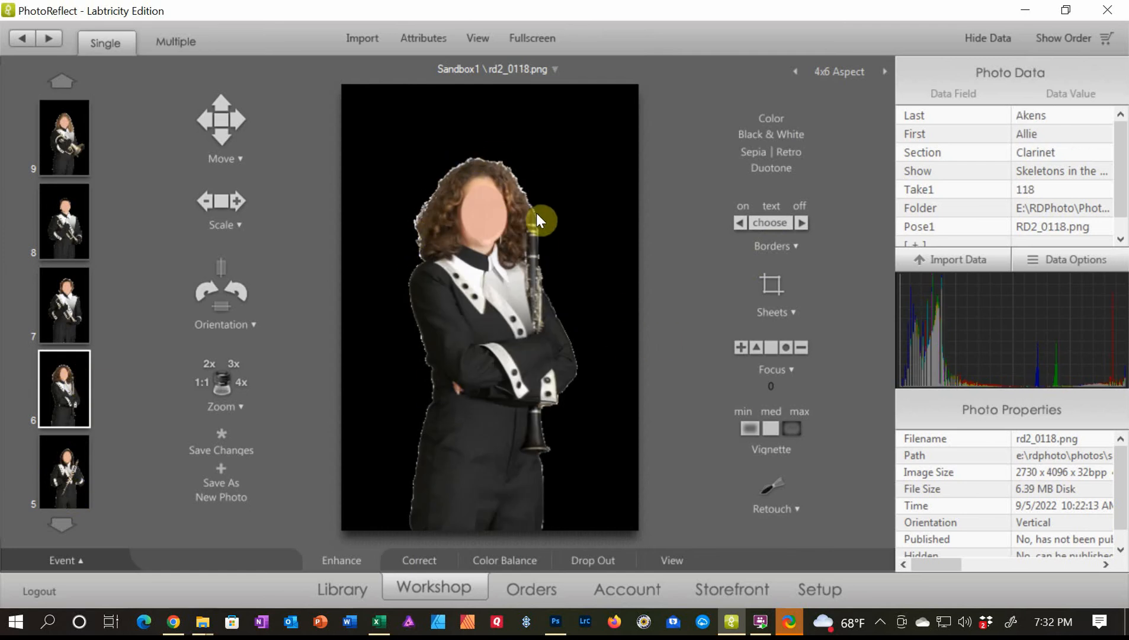
left_click(773, 223)
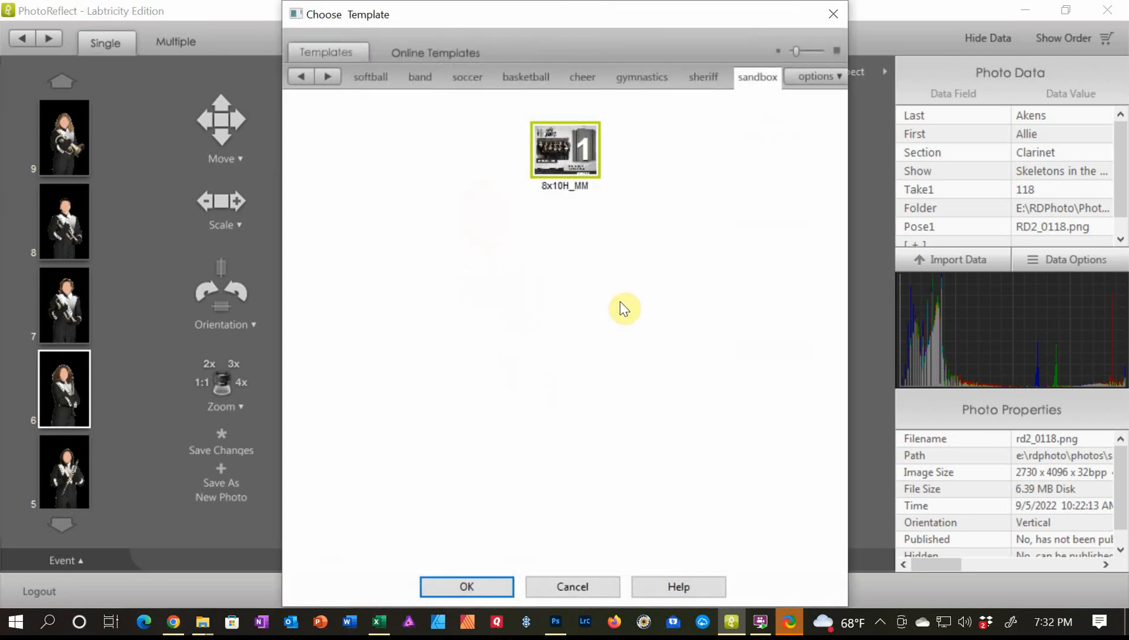
left_click(480, 586)
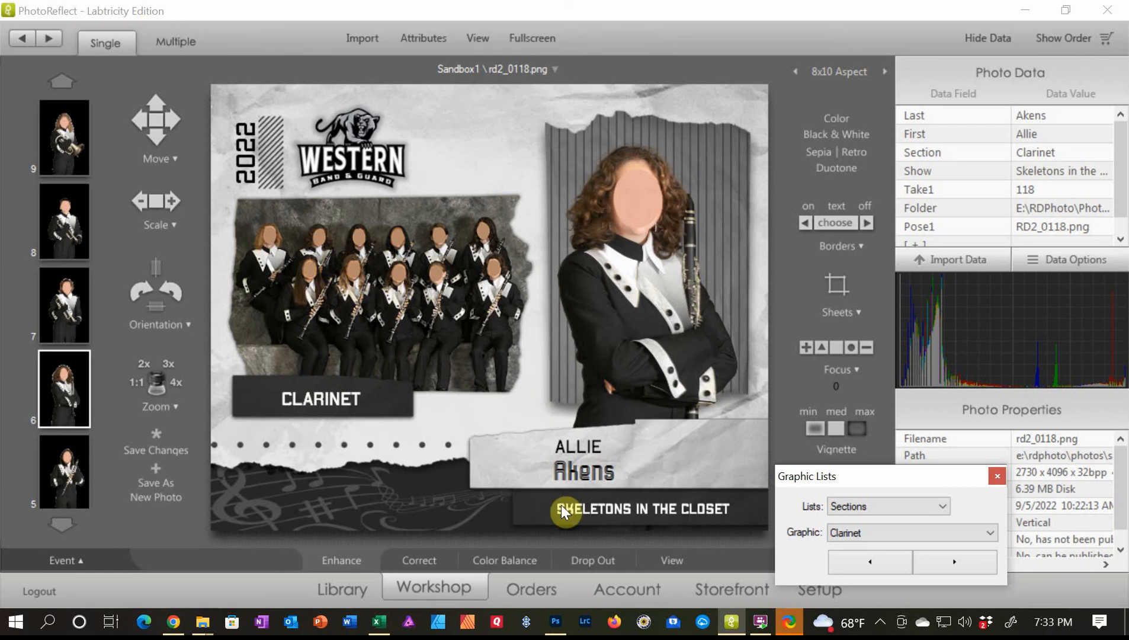
- Switch the group picture in the border to Saxophone using the Sections graphic list
left_click(843, 530)
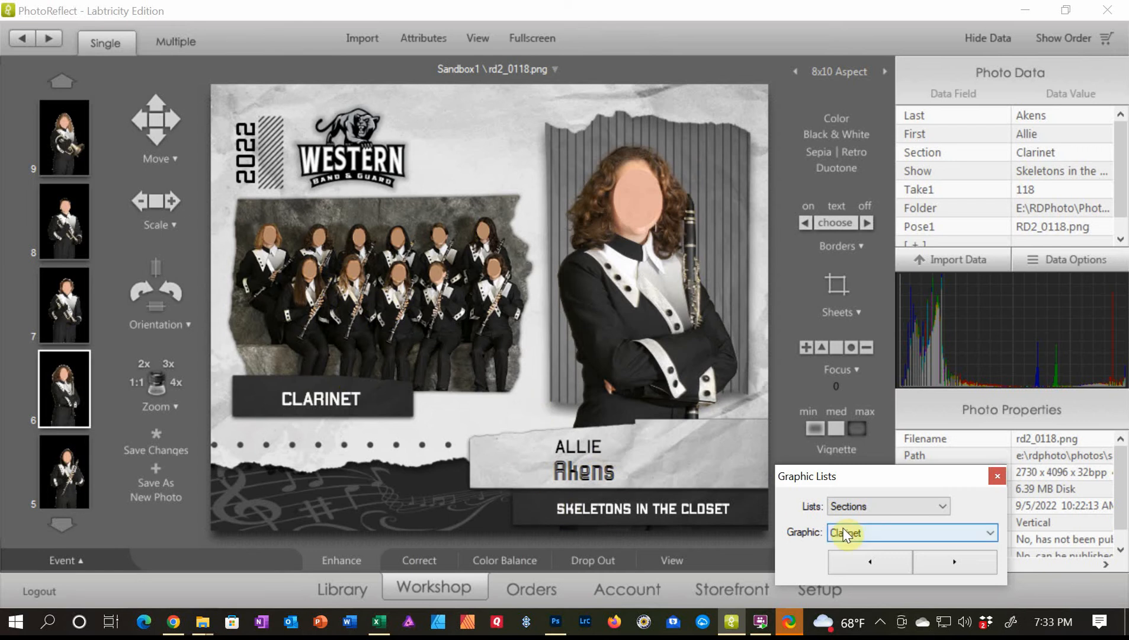
left_click(891, 531)
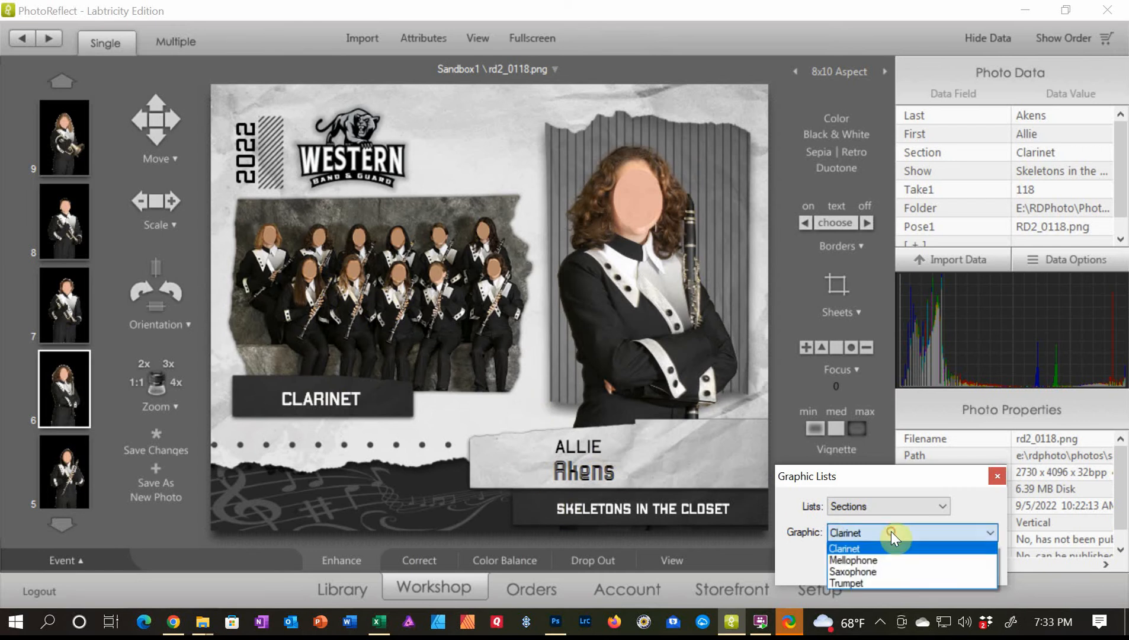
left_click(866, 569)
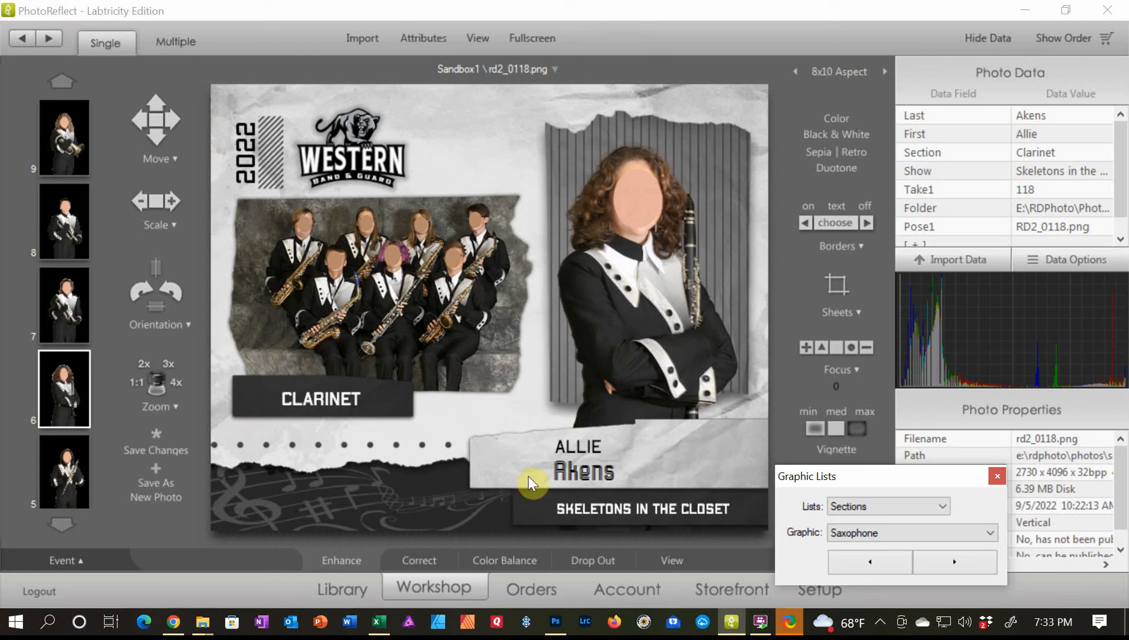
- Switch to Photoshop and view the memory mate design's SandboxSample and PNG Background layer comps
left_click(555, 622)
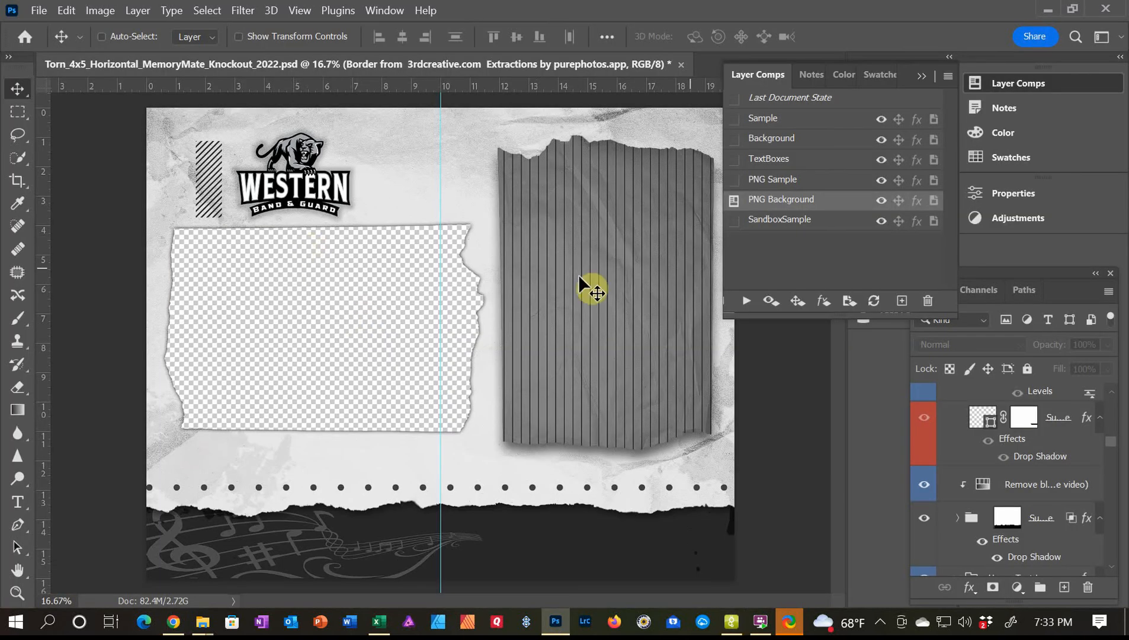
left_click(734, 220)
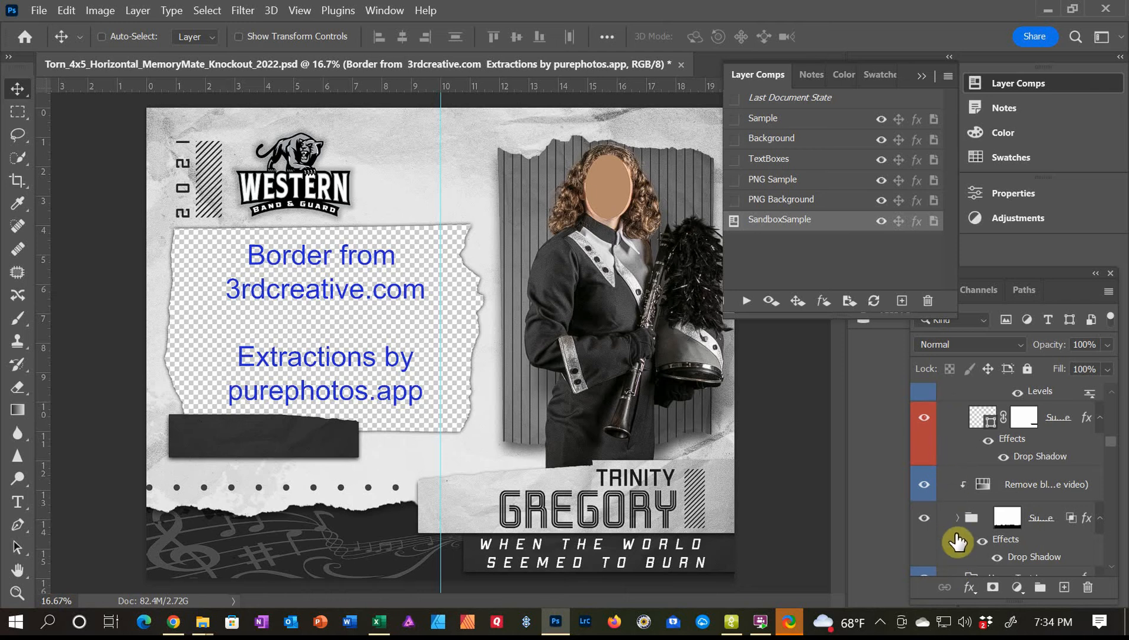
left_click_drag(1111, 439, 1117, 487)
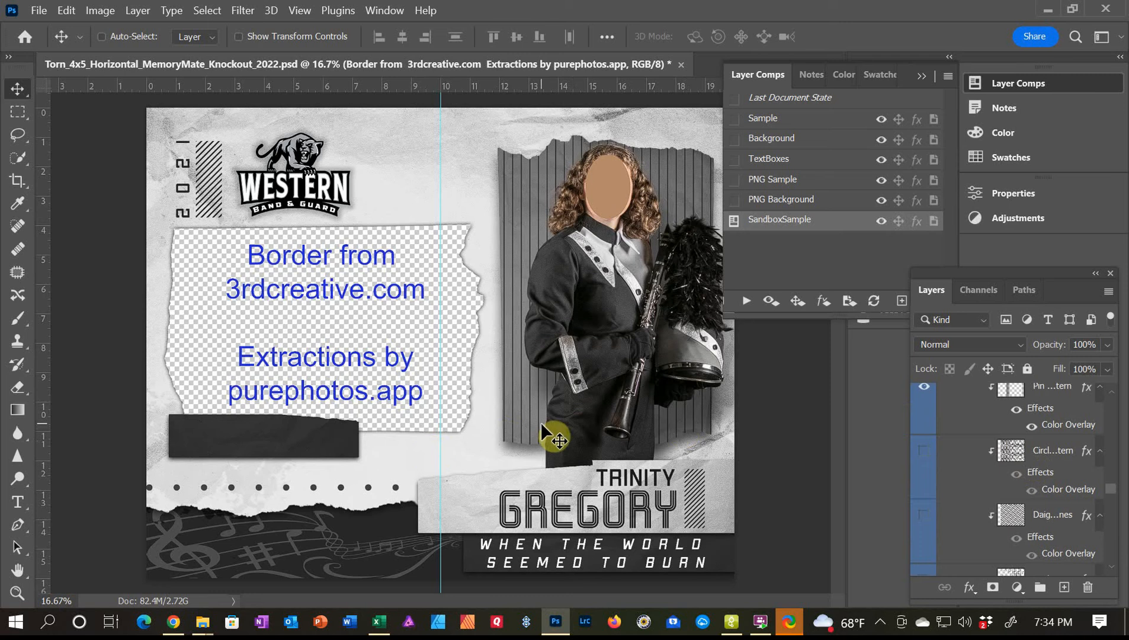
left_click(734, 200)
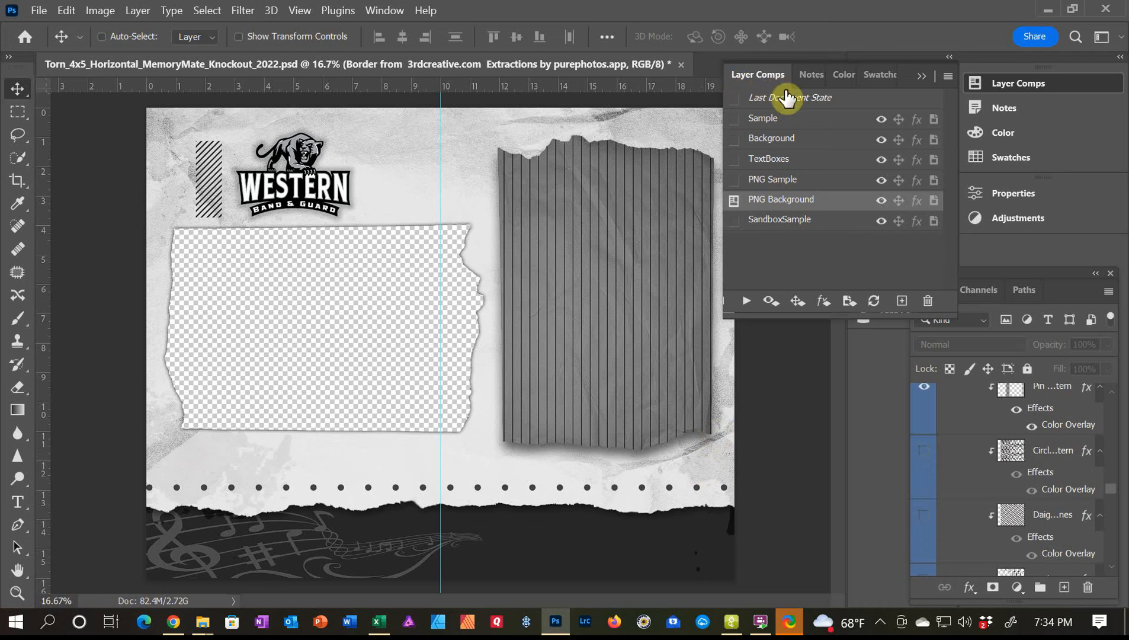
left_click(903, 306)
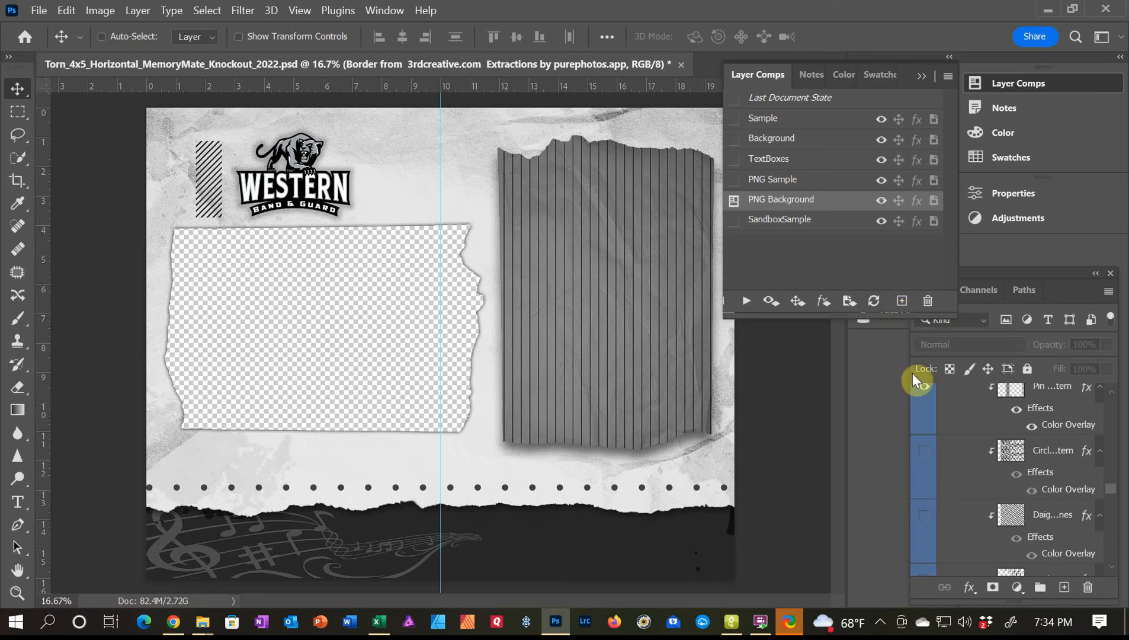
left_click(902, 300)
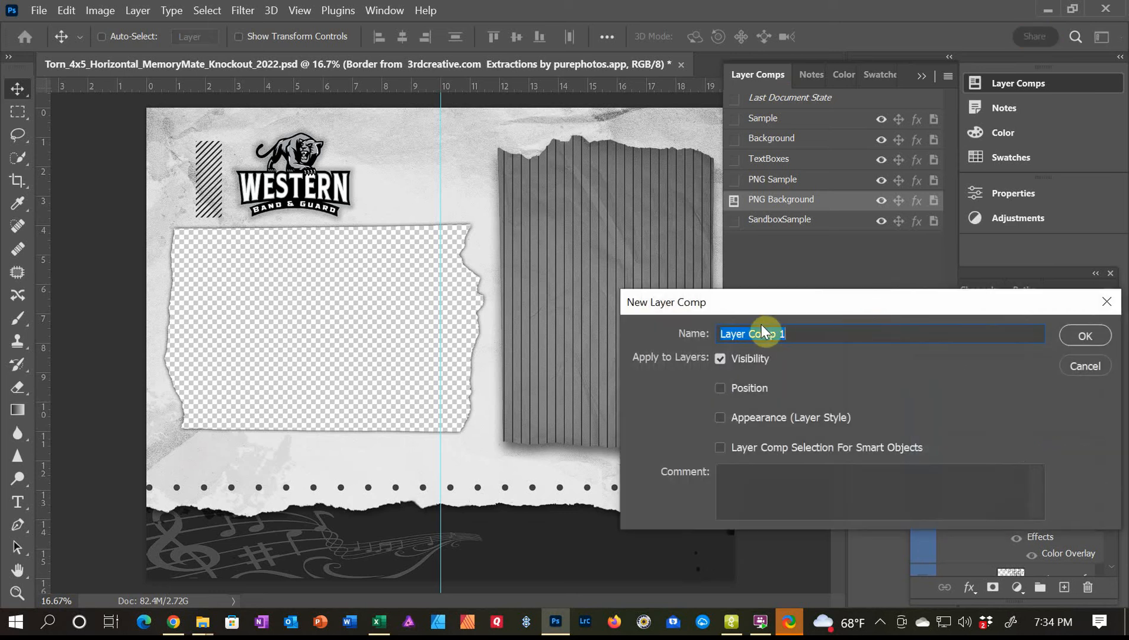
left_click(1095, 367)
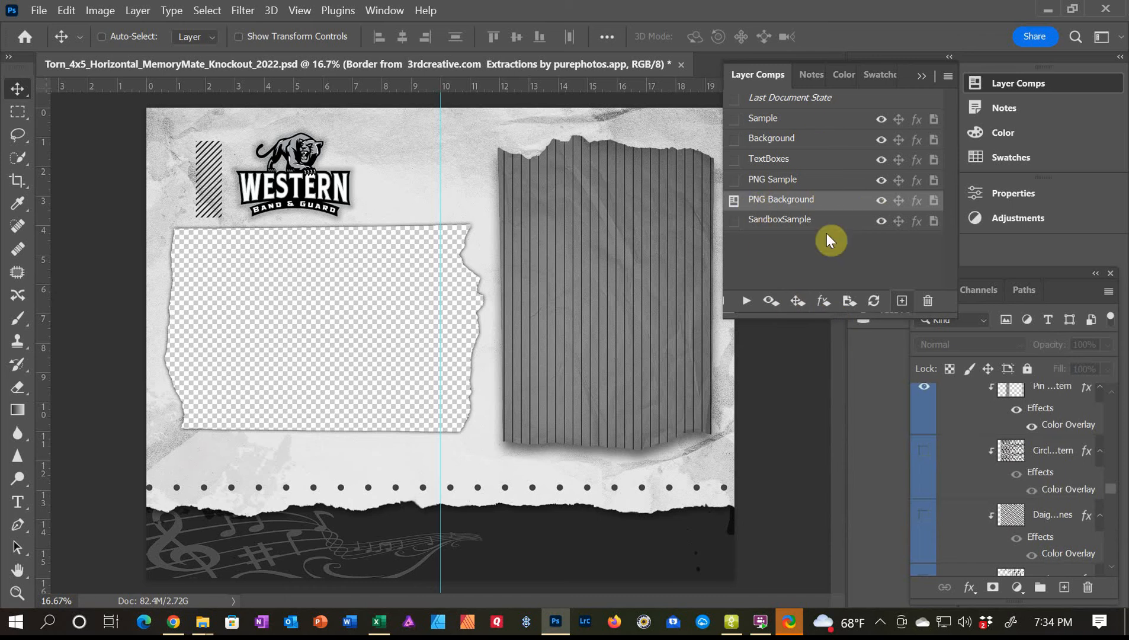
- View the TextBoxes and PNG Background layer comps and check the commands available for saving the file
left_click(734, 158)
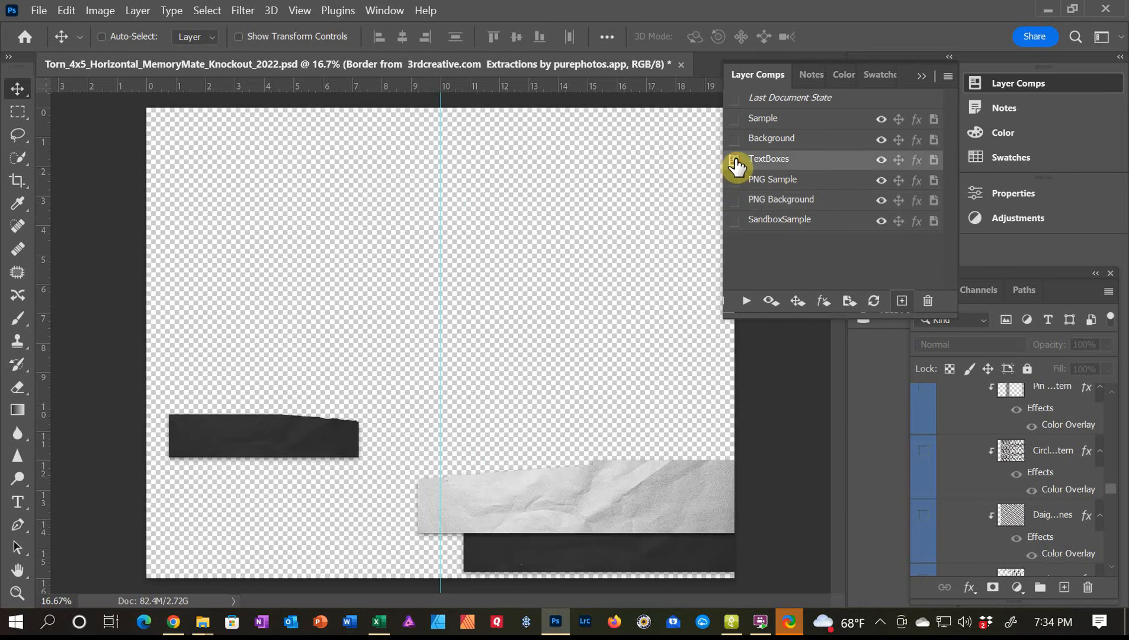
left_click(733, 199)
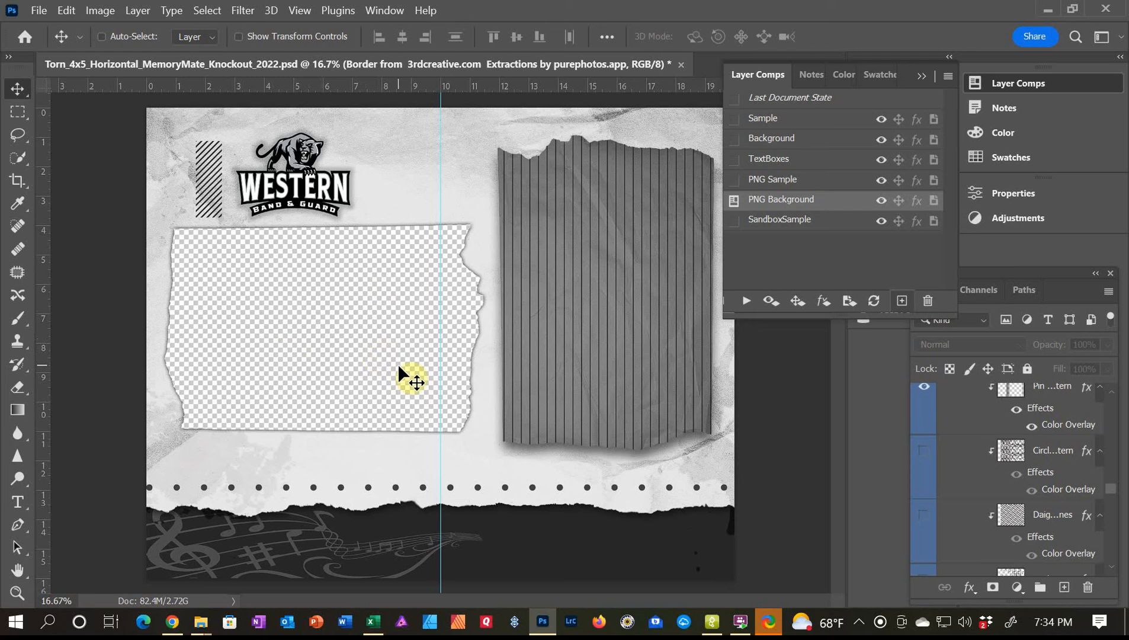
left_click(37, 11)
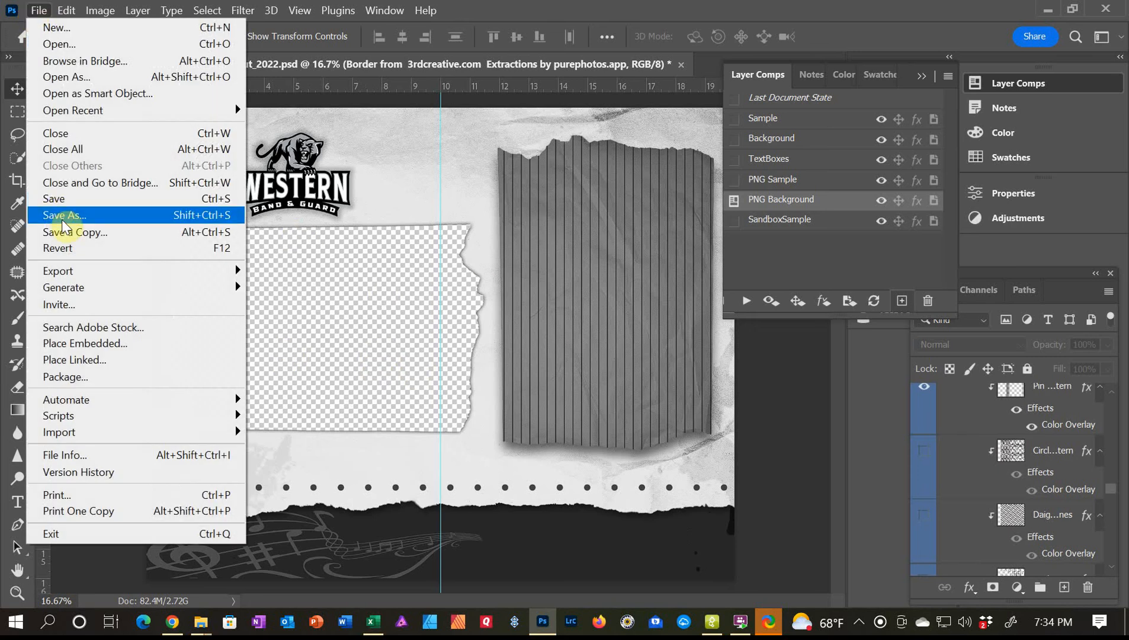
left_click(458, 176)
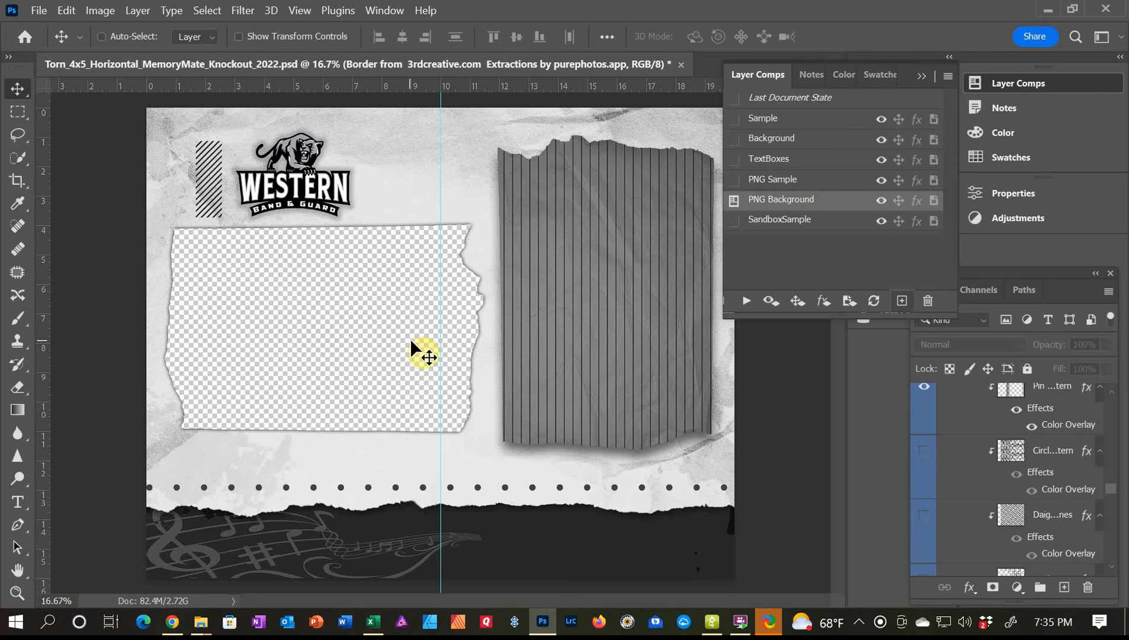
- Compare the TextBoxes layer comp with the full SandboxSample design, ending on the PNG Background comp
left_click(734, 158)
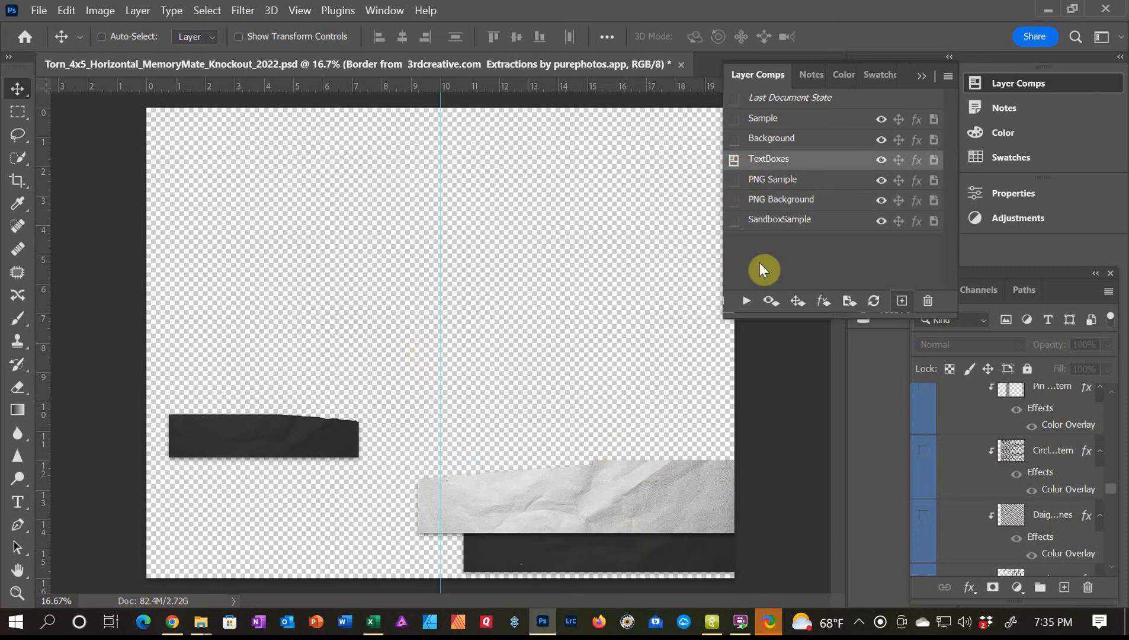
left_click(734, 220)
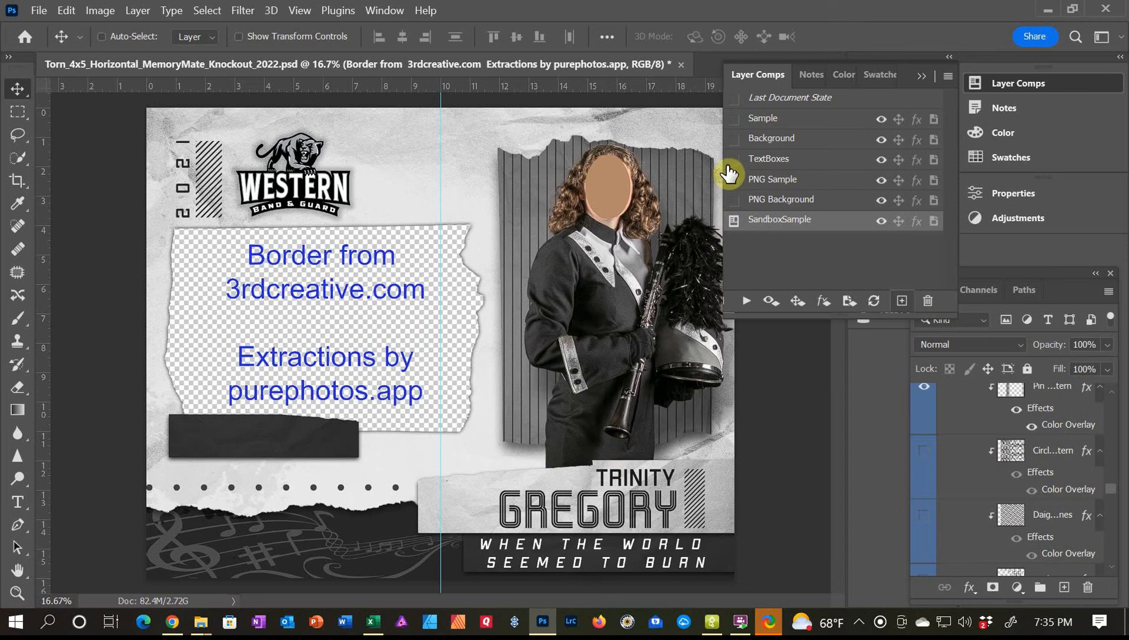
left_click(735, 159)
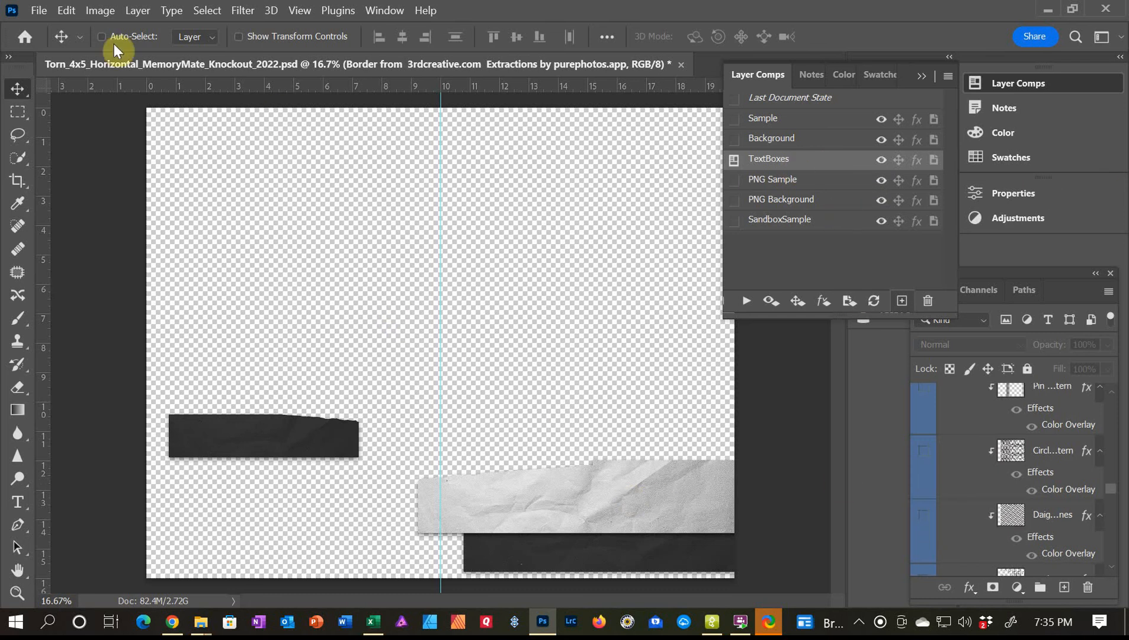
left_click(39, 11)
left_click(542, 235)
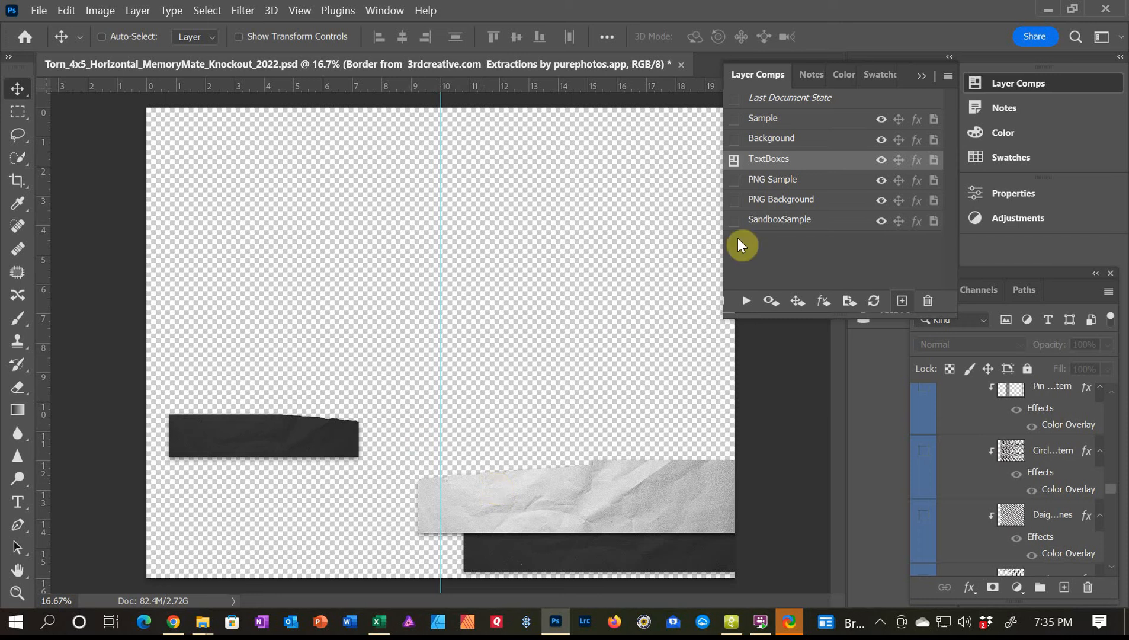
left_click(734, 200)
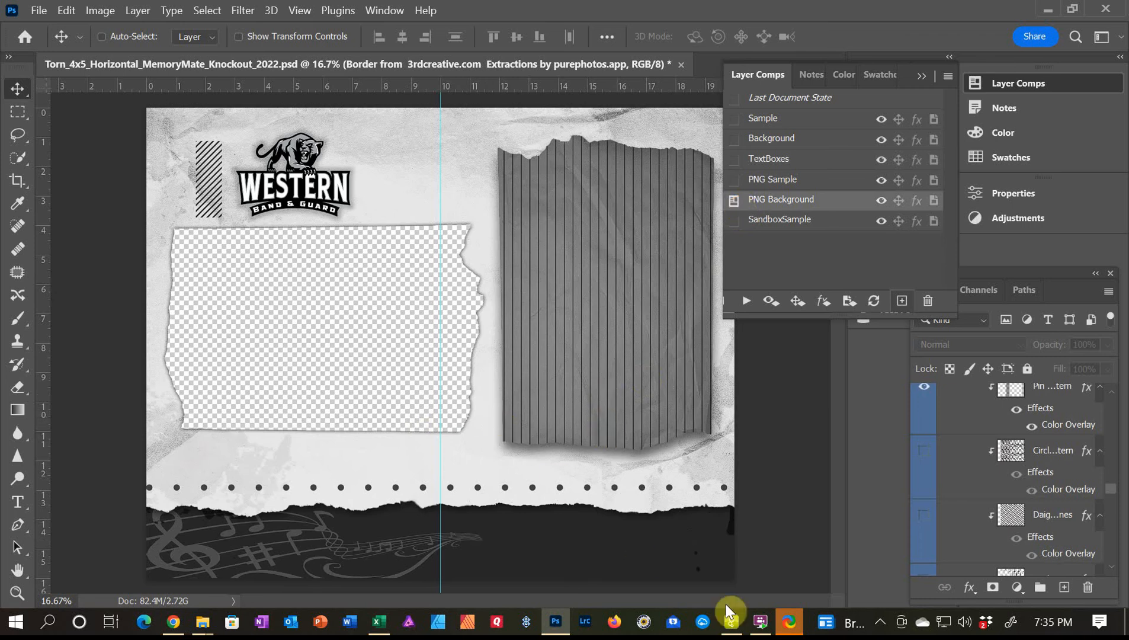
- Switch to PhotoReflect and open the Sandbox group of border templates in the setup area
left_click(735, 627)
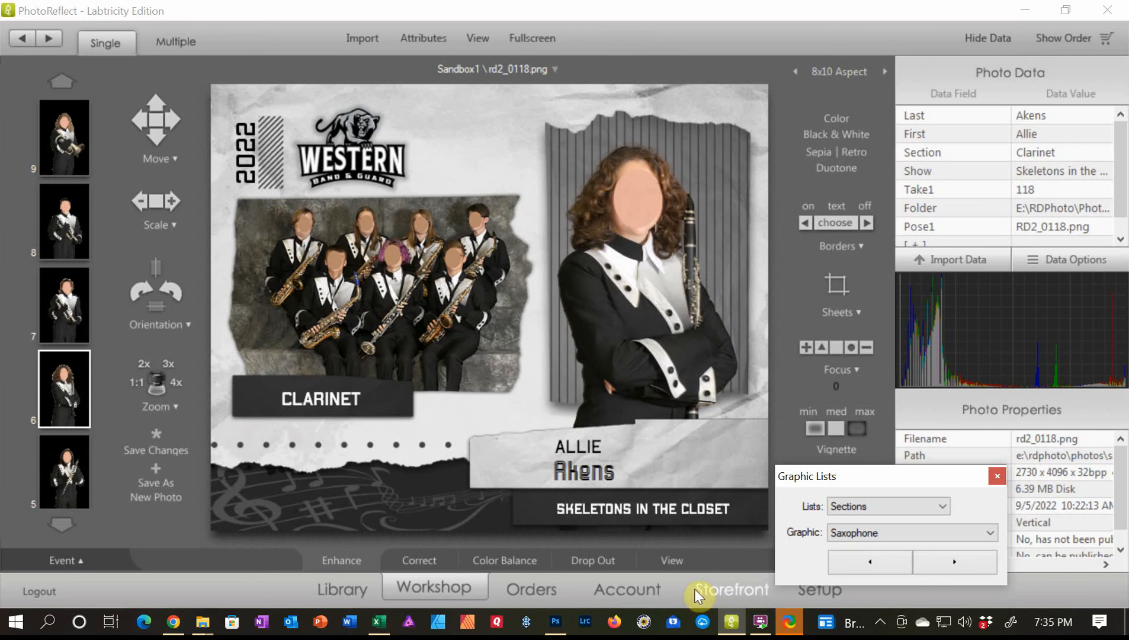
left_click(823, 590)
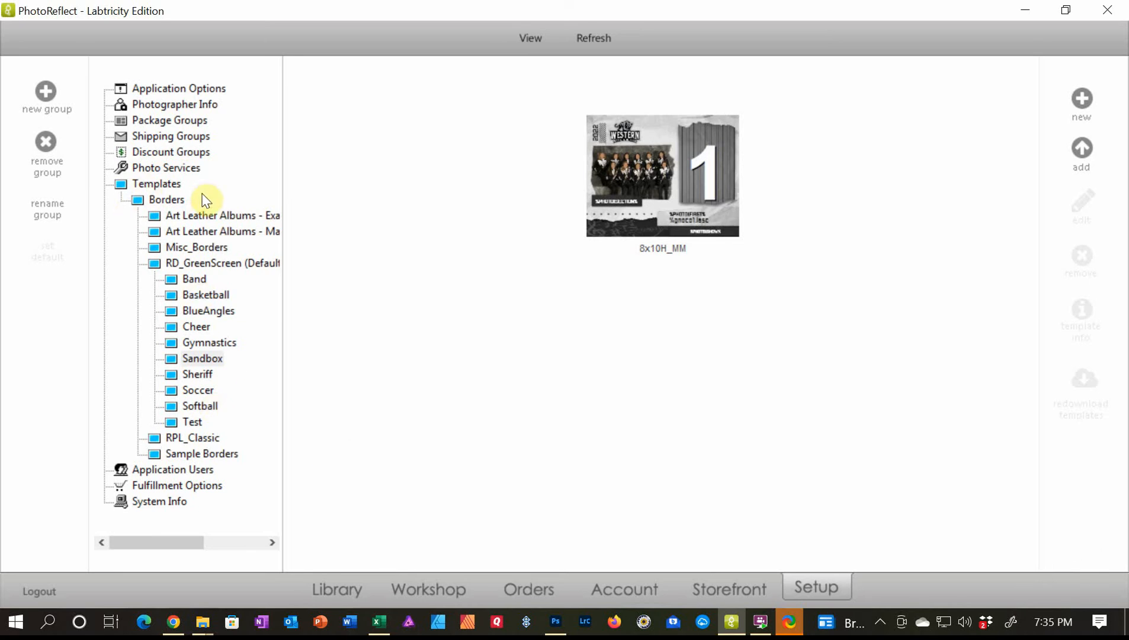
left_click(208, 359)
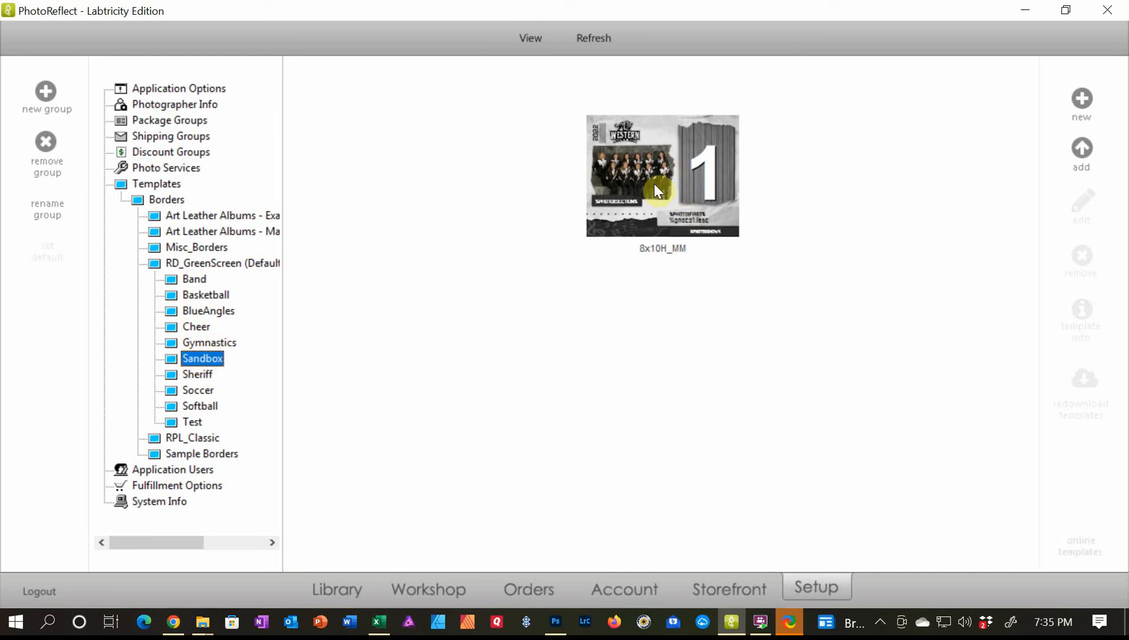
- Create a new horizontal 8x10 border at 300 pixels per inch with the description 8x10mm
left_click(1081, 101)
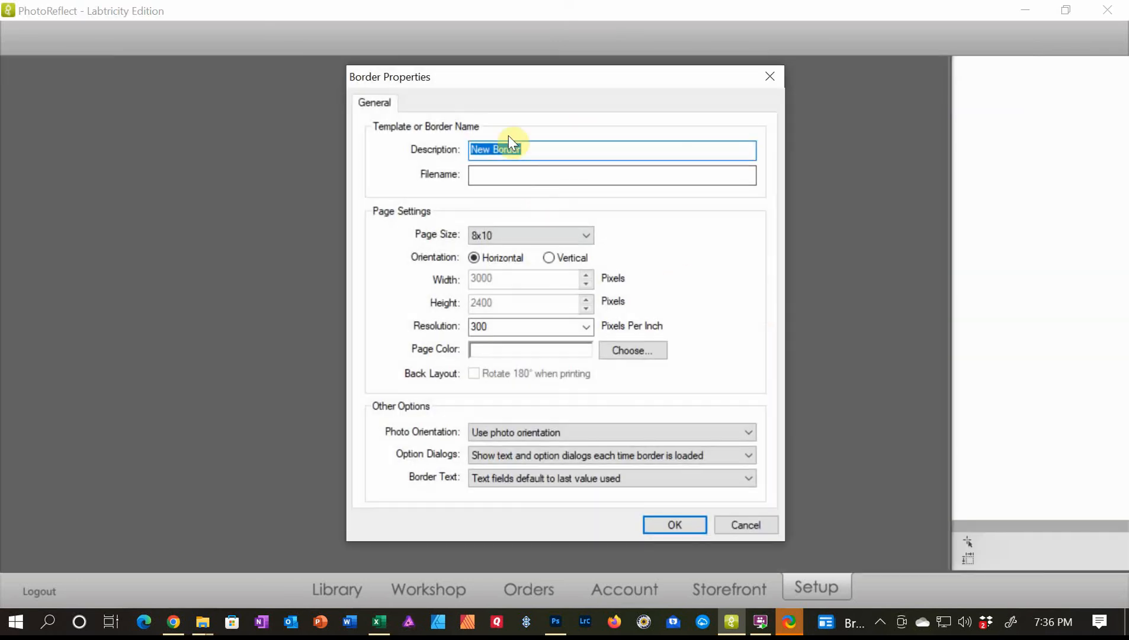
type("8x10mm")
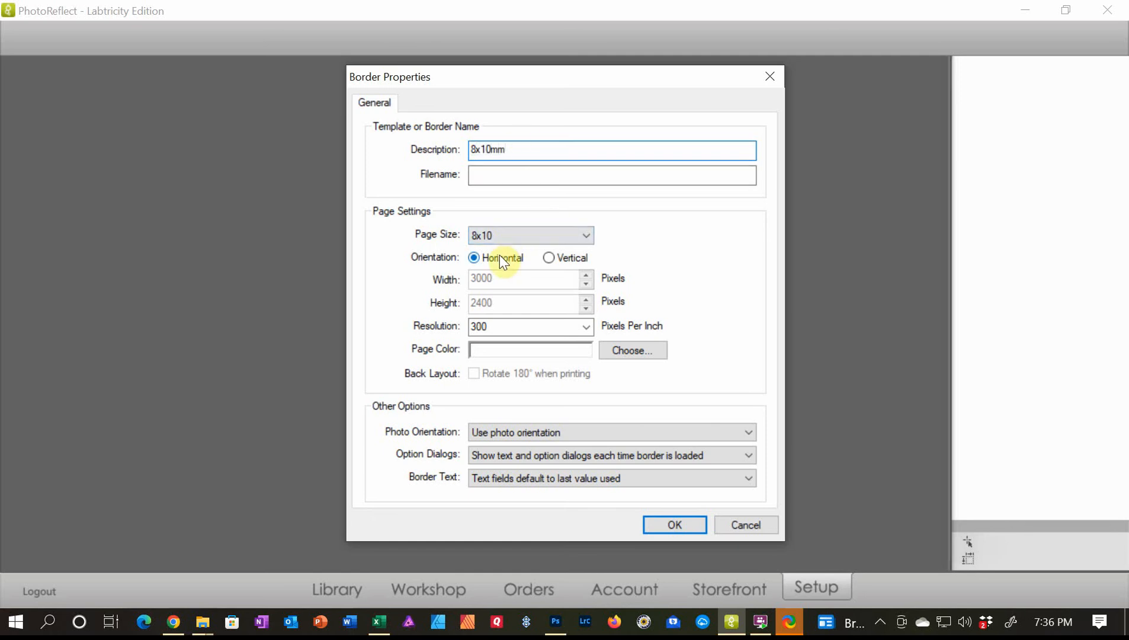
double_click(480, 318)
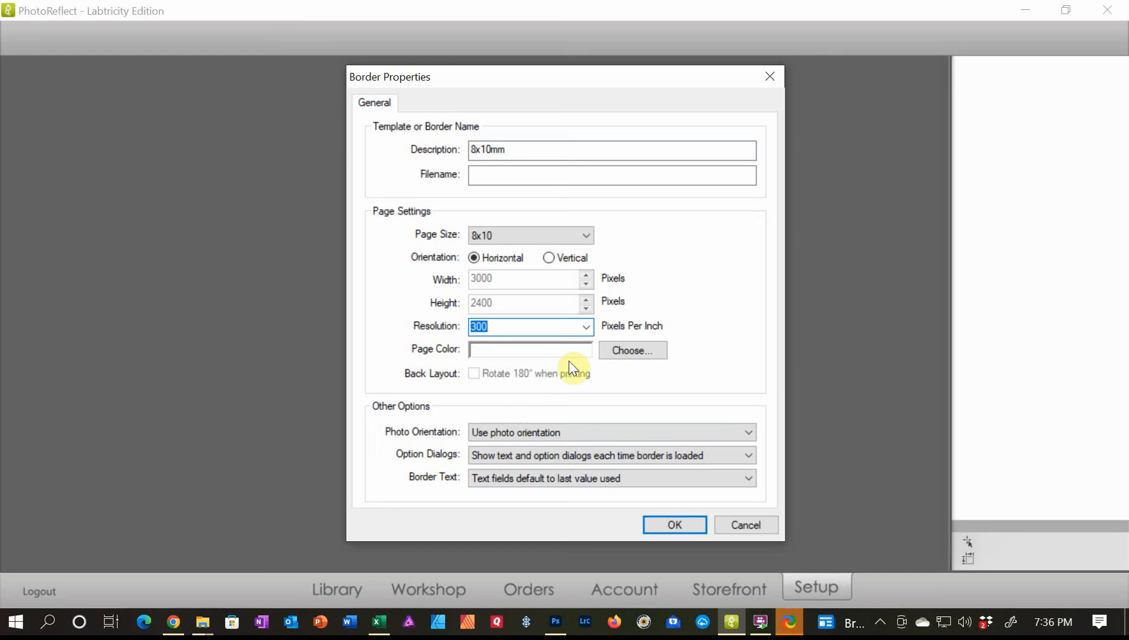
left_click(663, 531)
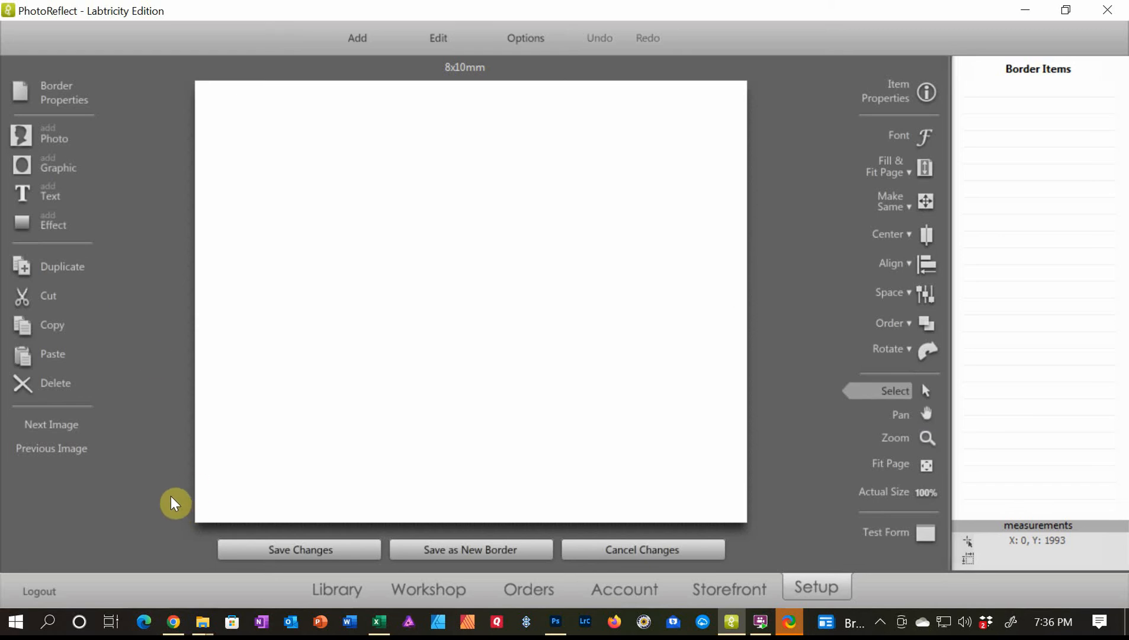
- Start a new graphic object as a graphic list and name the list sectionals
left_click(57, 165)
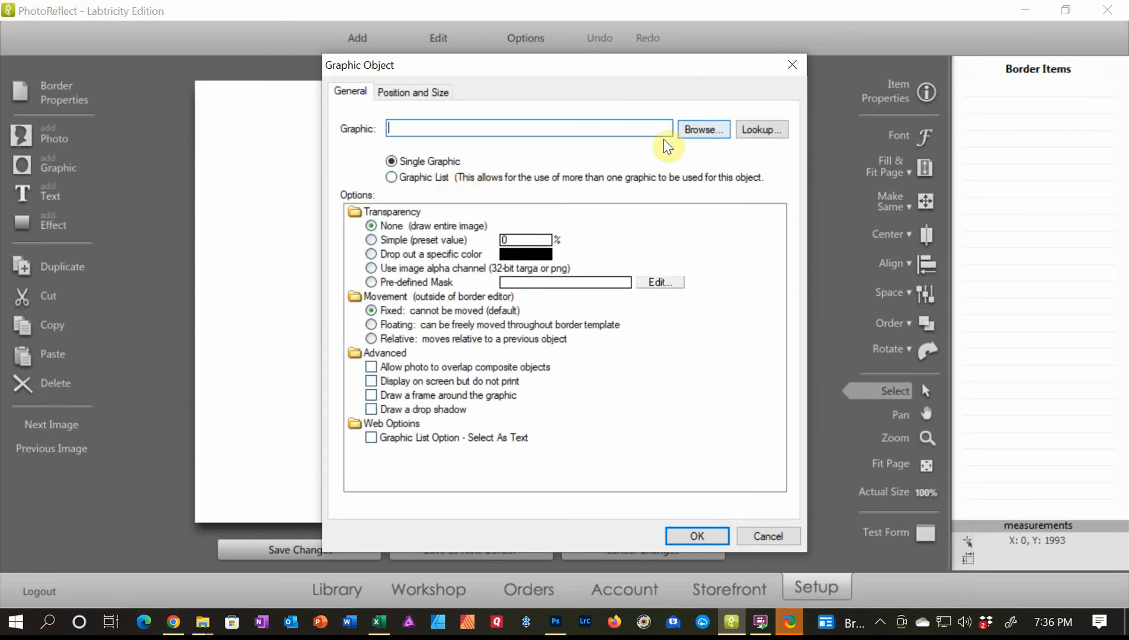
left_click(414, 177)
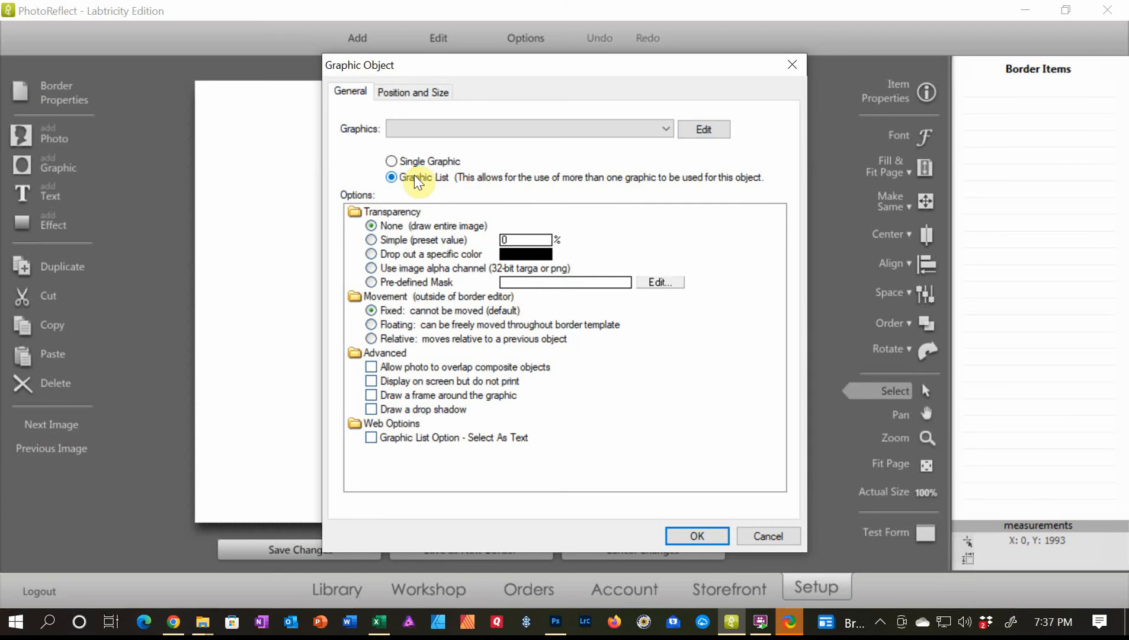
left_click(704, 130)
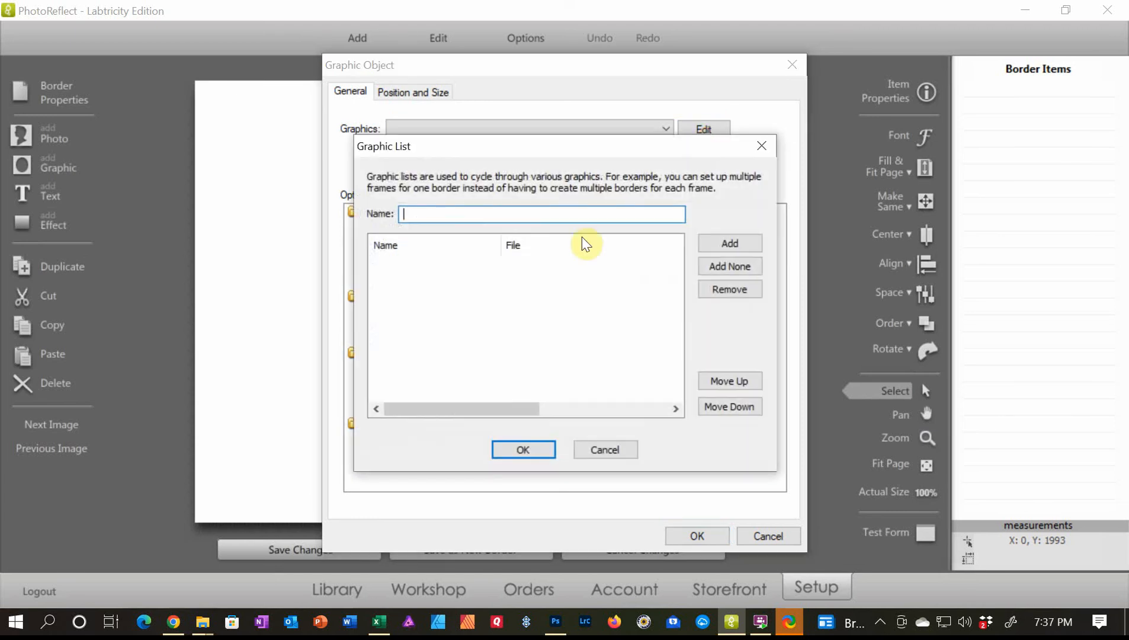
type("sec")
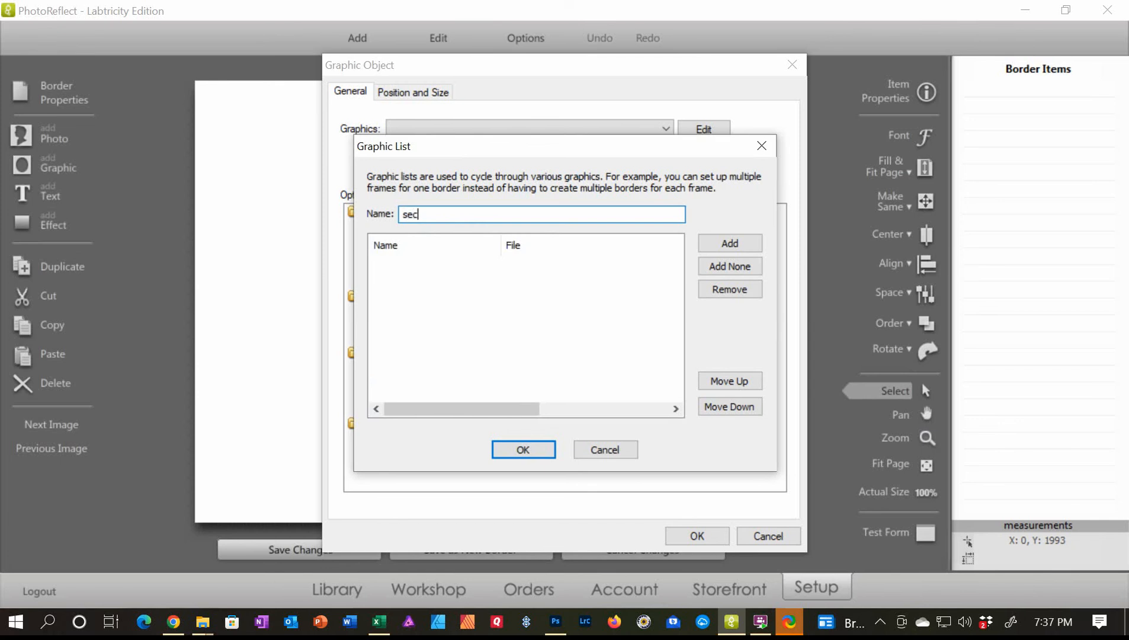
type("tionasls")
key("BackSpace")
key("BackSpace")
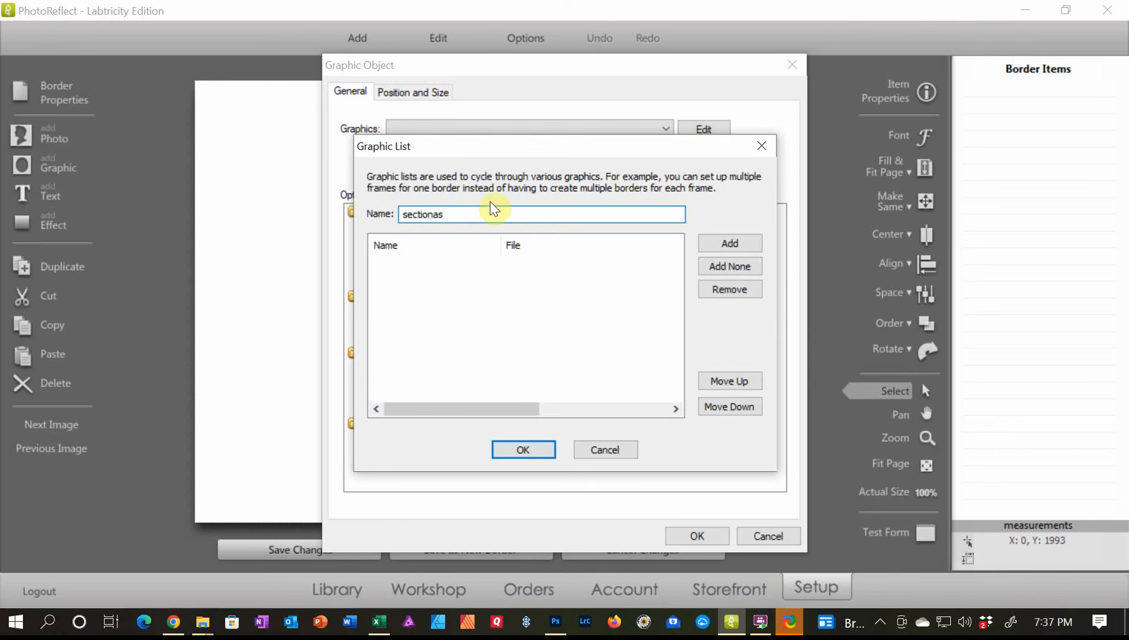
type("ls")
- Fill the sectionals list with clarinet.jpg, mellophone.jpg, saxophone.jpg and trumpet.jpg from the sandbox folder and place the graphic on the border
left_click(738, 244)
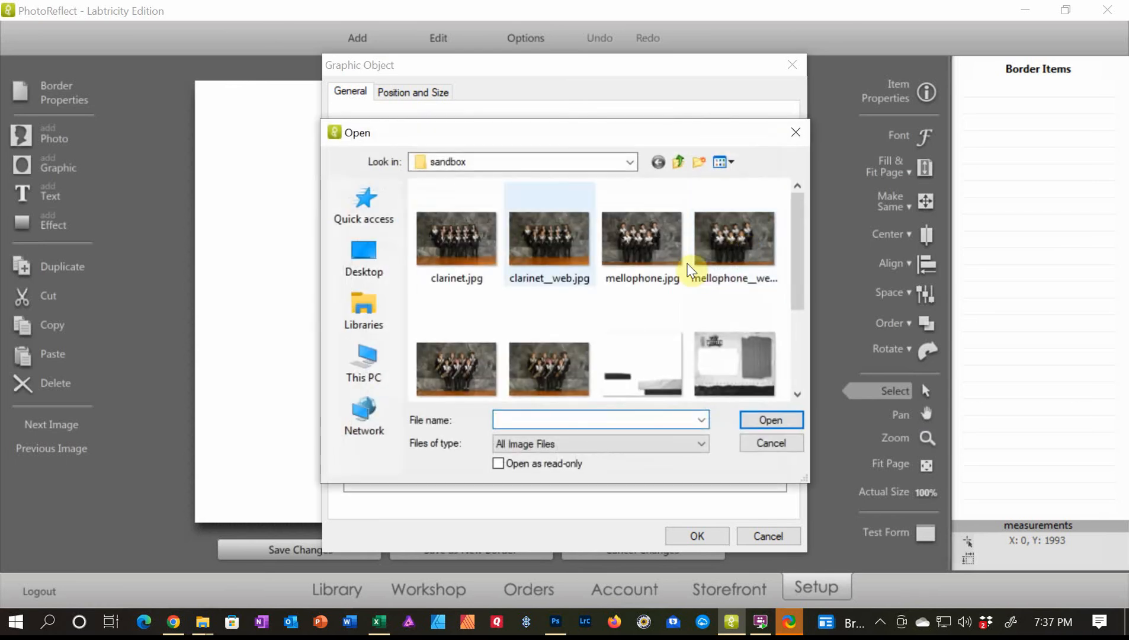
left_click(483, 249)
left_click(655, 253, "ctrl")
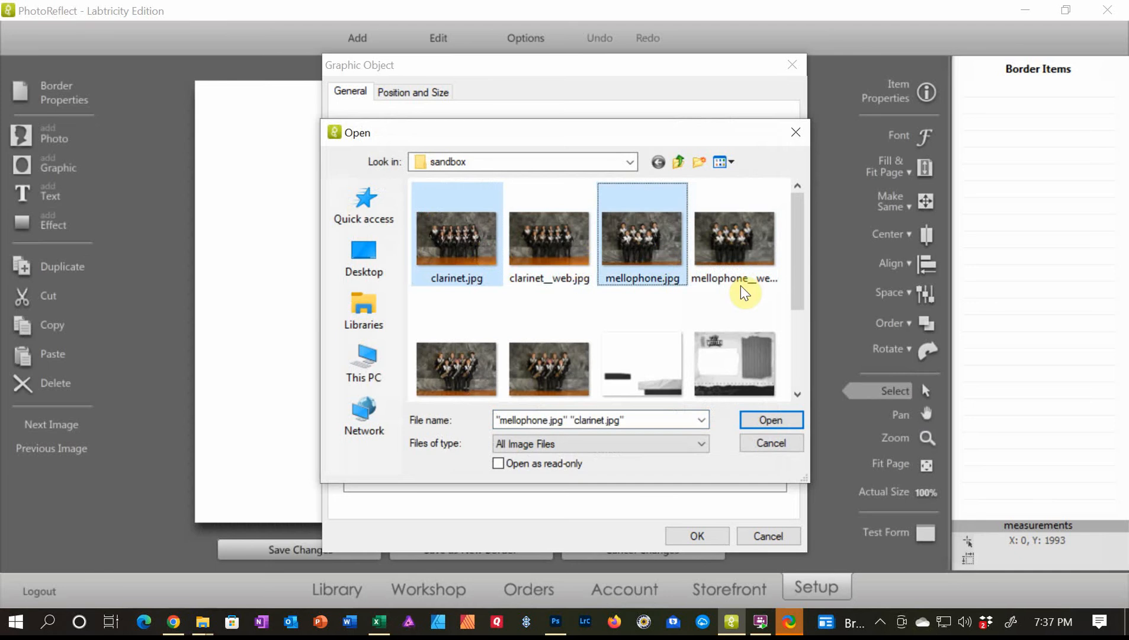
left_click_drag(797, 263, 802, 387)
left_click(456, 249, "ctrl")
left_click(456, 352, "ctrl")
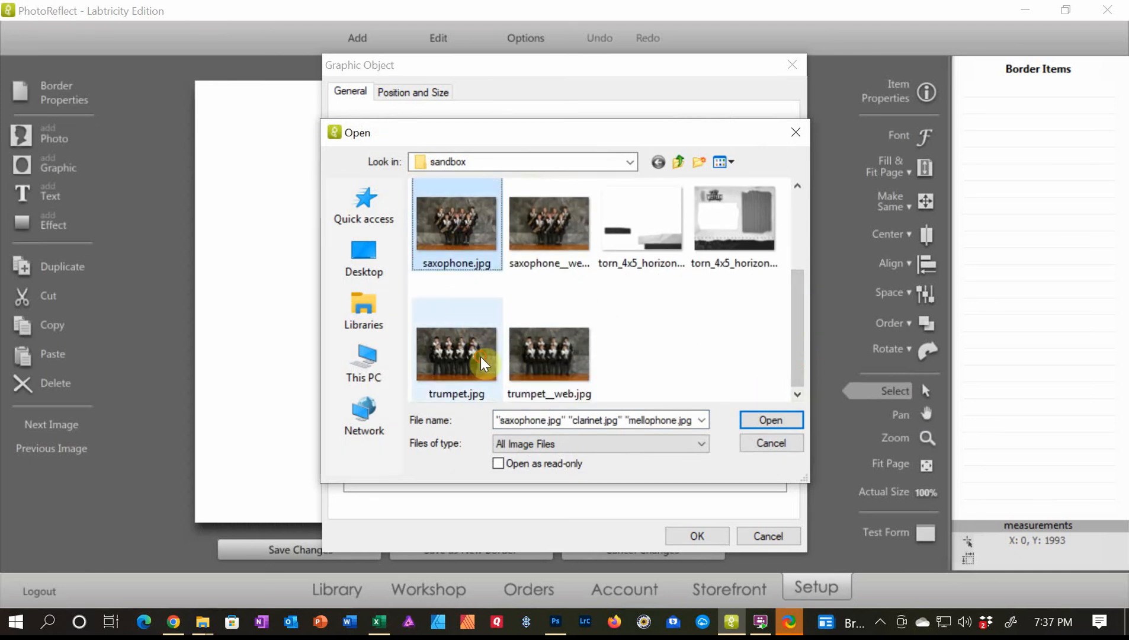
left_click(791, 414)
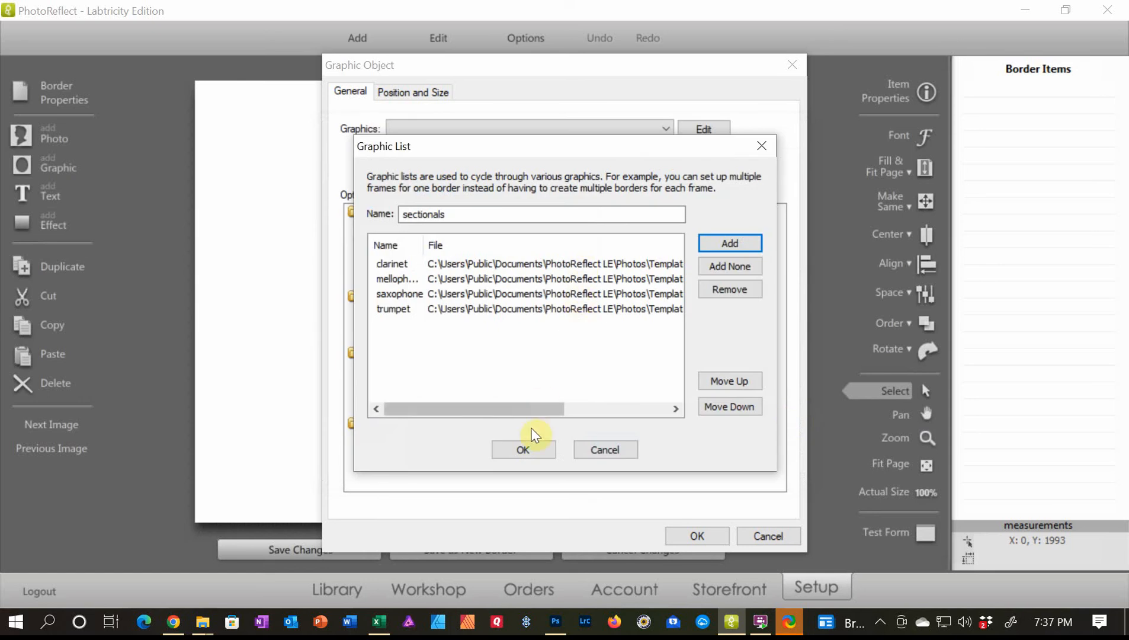
left_click(528, 454)
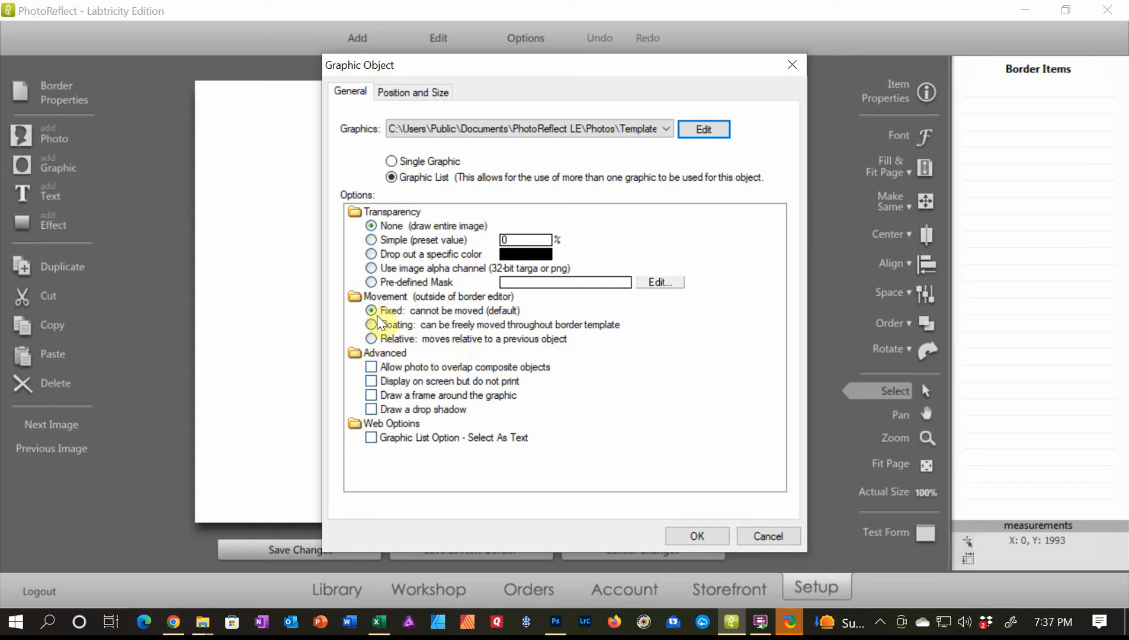
left_click(699, 536)
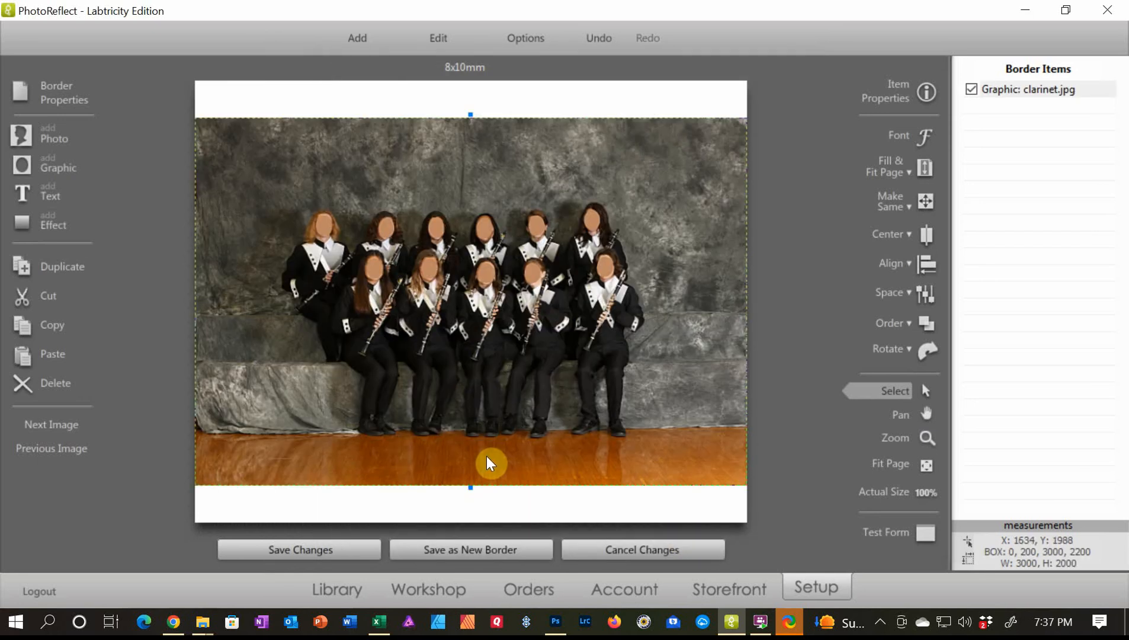
- Shrink the clarinet group graphic to about 1886 x 1214 pixels and position it mid-height in the left part of the page
left_click_drag(691, 466, 671, 436)
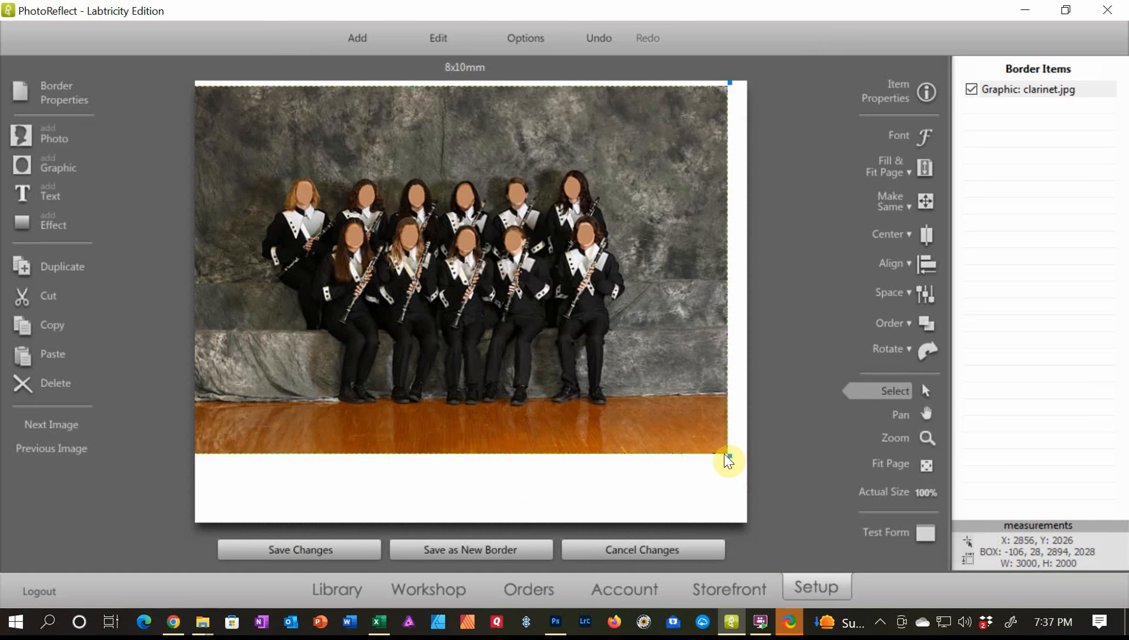
left_click_drag(730, 456, 522, 309)
left_click_drag(313, 189, 314, 306)
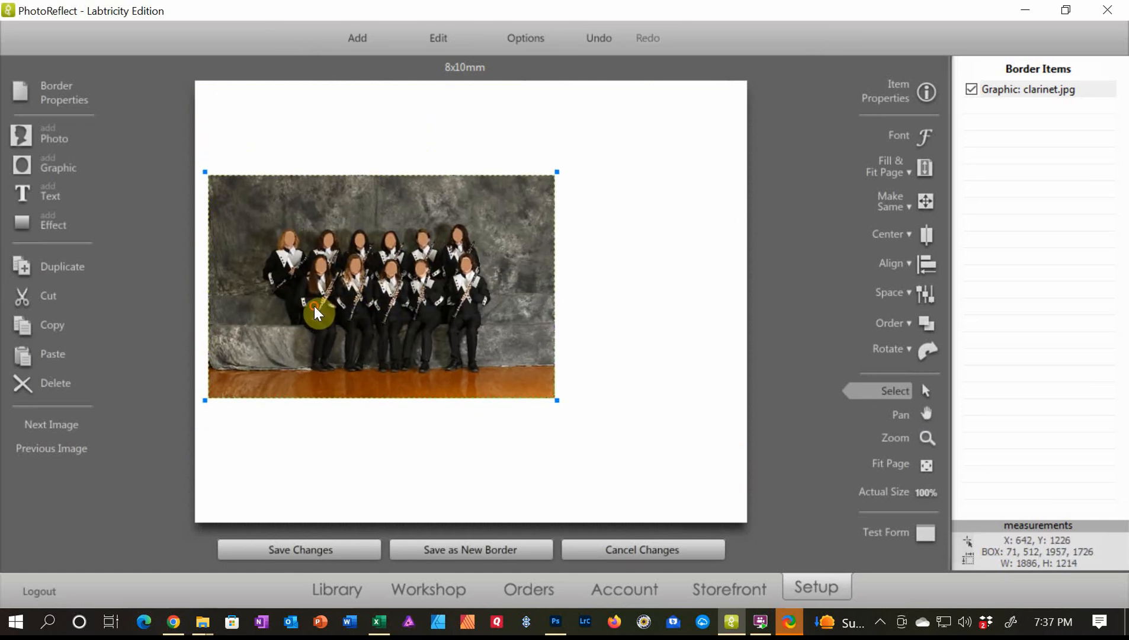
- Add torn_4x5_horizontal_memorymate_png_2022 as a single graphic that uses the image alpha channel for transparency
left_click(49, 161)
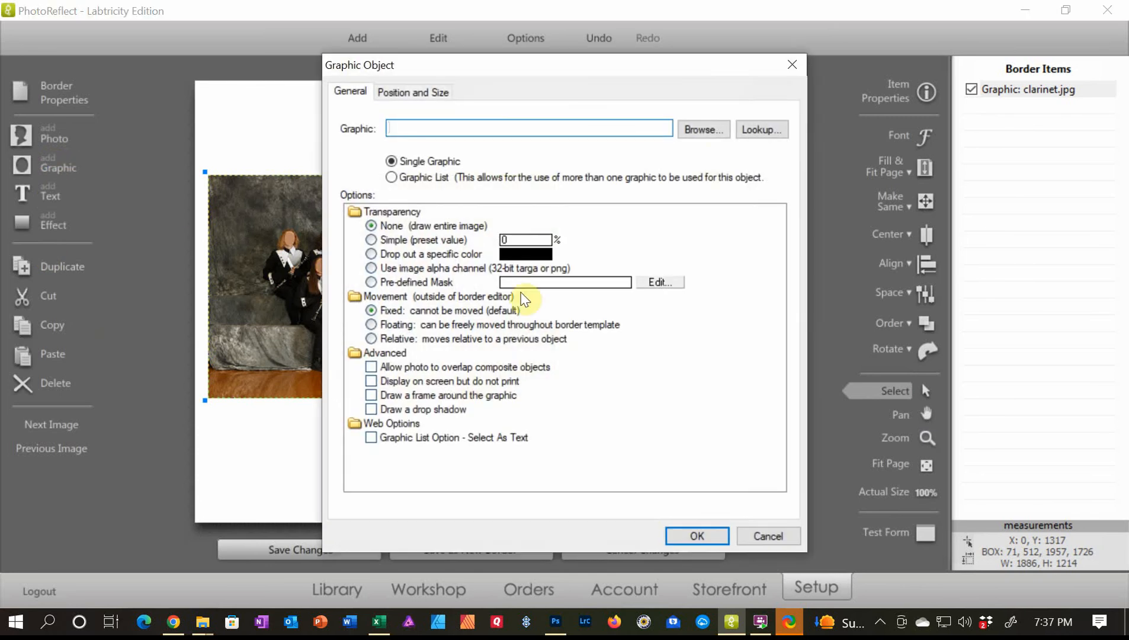
left_click(718, 128)
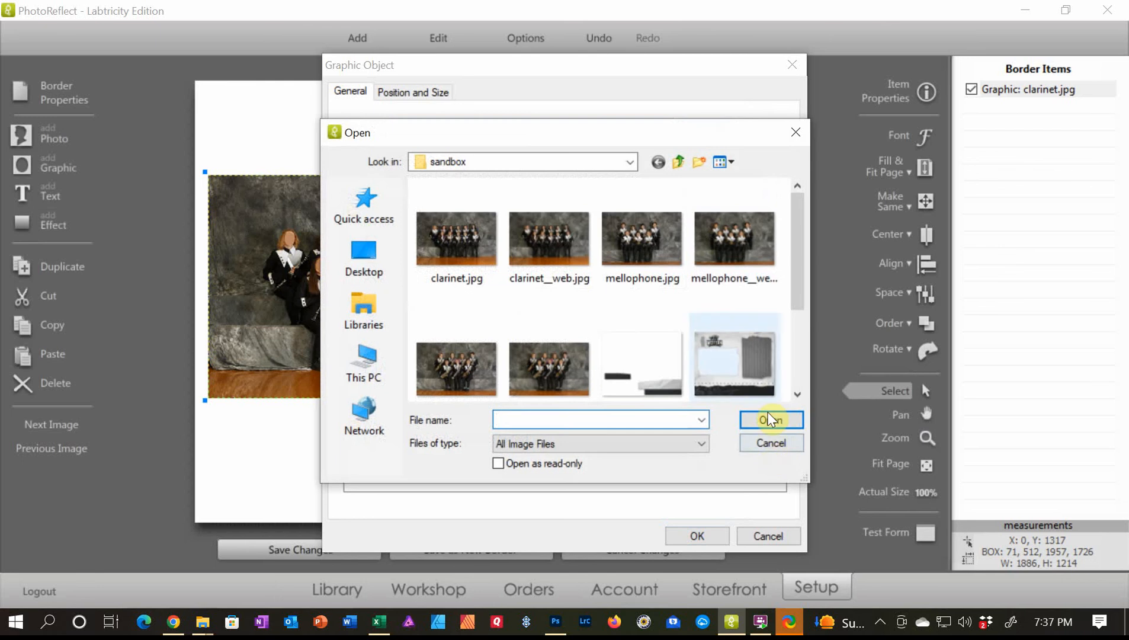
left_click(761, 378)
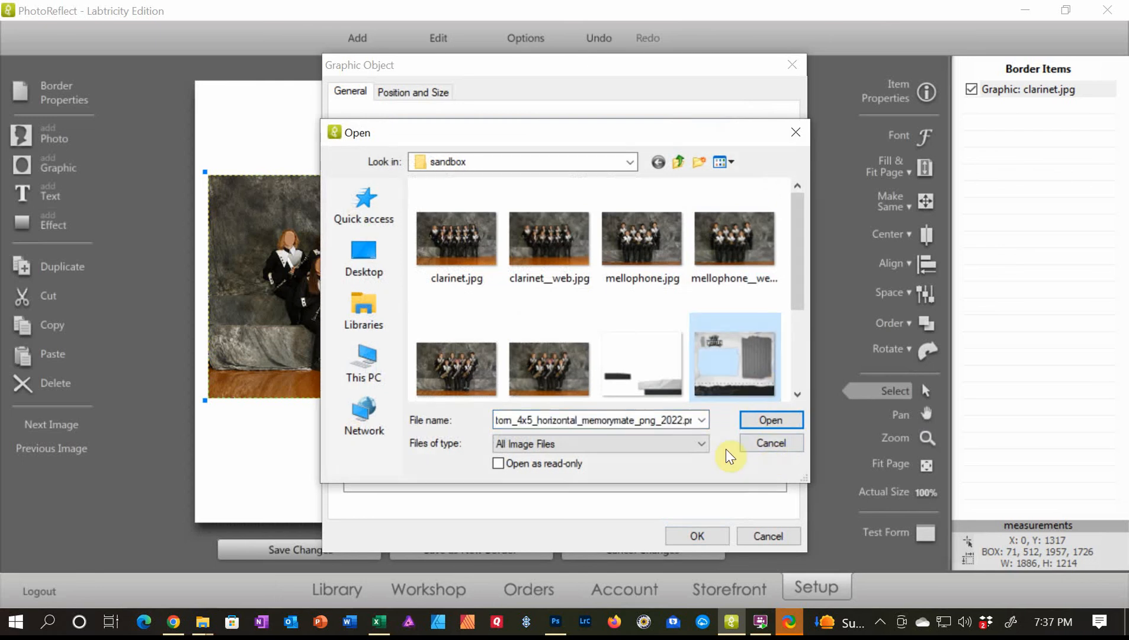
left_click(764, 422)
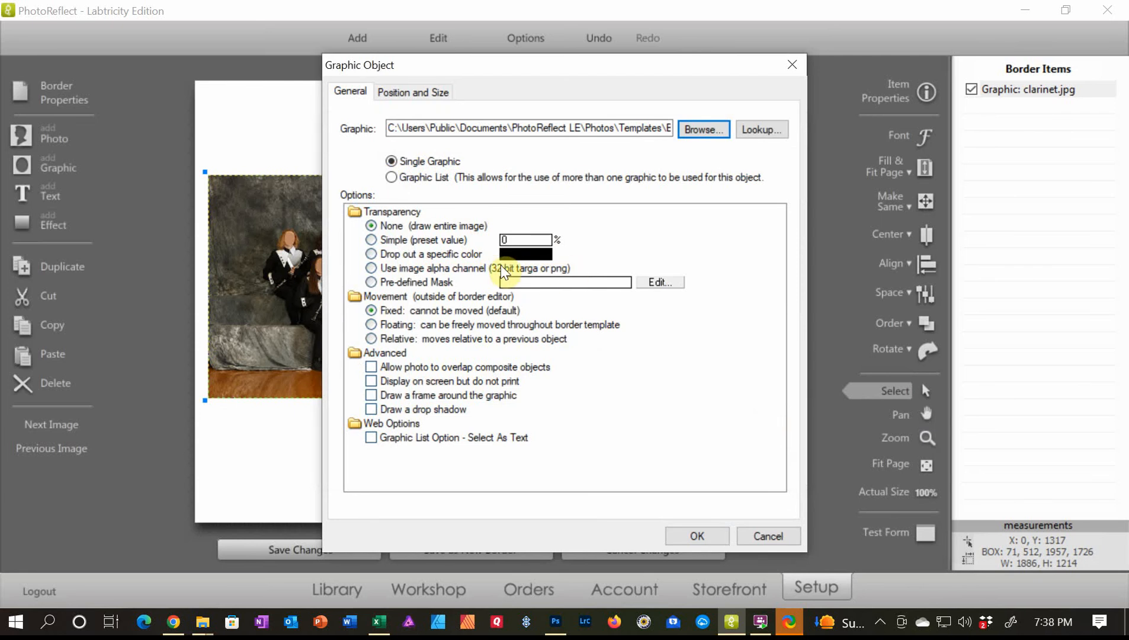
left_click(371, 268)
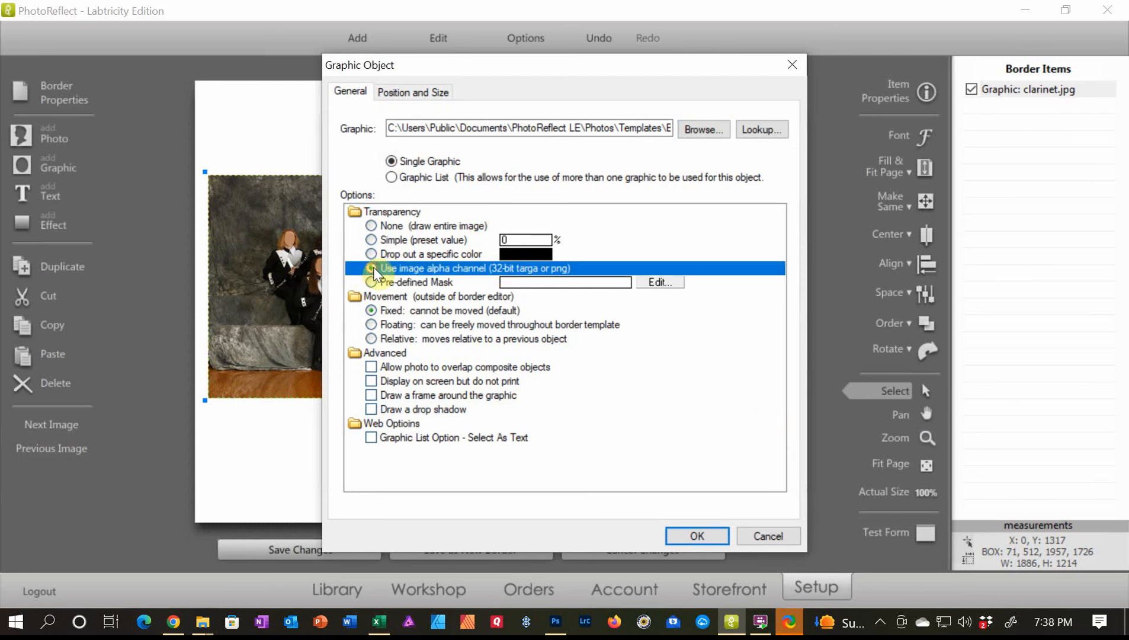
left_click(710, 537)
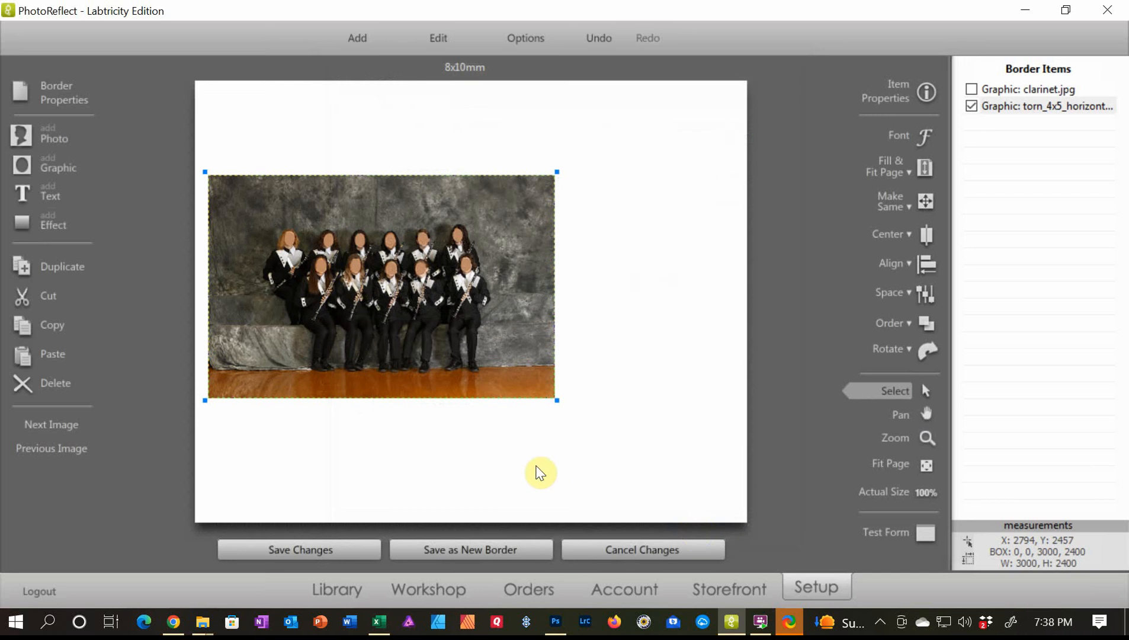
- Enlarge the clarinet group graphic to about 2198 x 1439 pixels and center the group inside the torn photo opening
left_click_drag(353, 310, 325, 289)
left_click_drag(530, 379, 574, 429)
left_click_drag(453, 353, 451, 352)
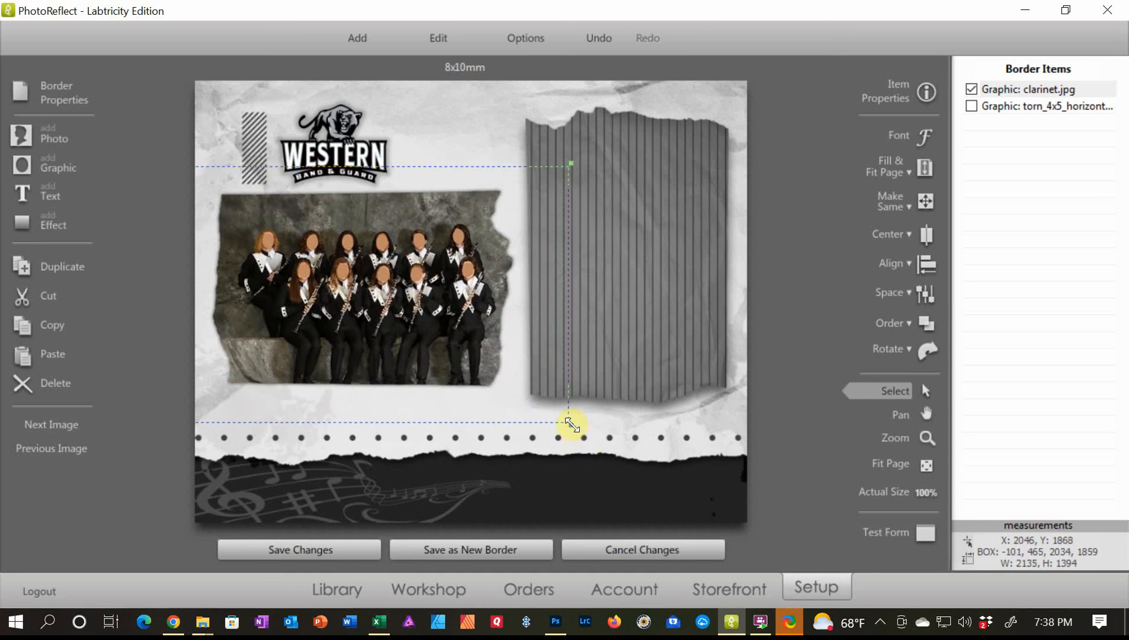
left_click_drag(570, 424, 584, 436)
mouse_move(431, 319)
left_mouse_down()
mouse_move(410, 318)
mouse_move(417, 375)
mouse_move(416, 323)
left_mouse_up()
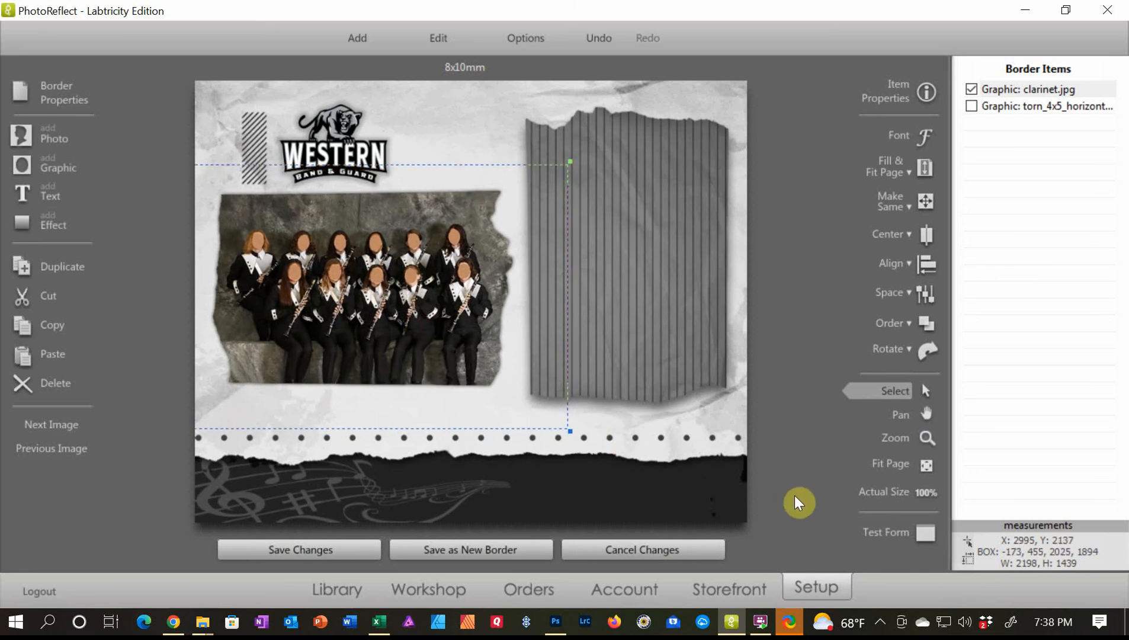
- Add the Photo1 object with chroma-key transparency and fit it over the striped panel at about 1423 x 2477 pixels
left_click(55, 139)
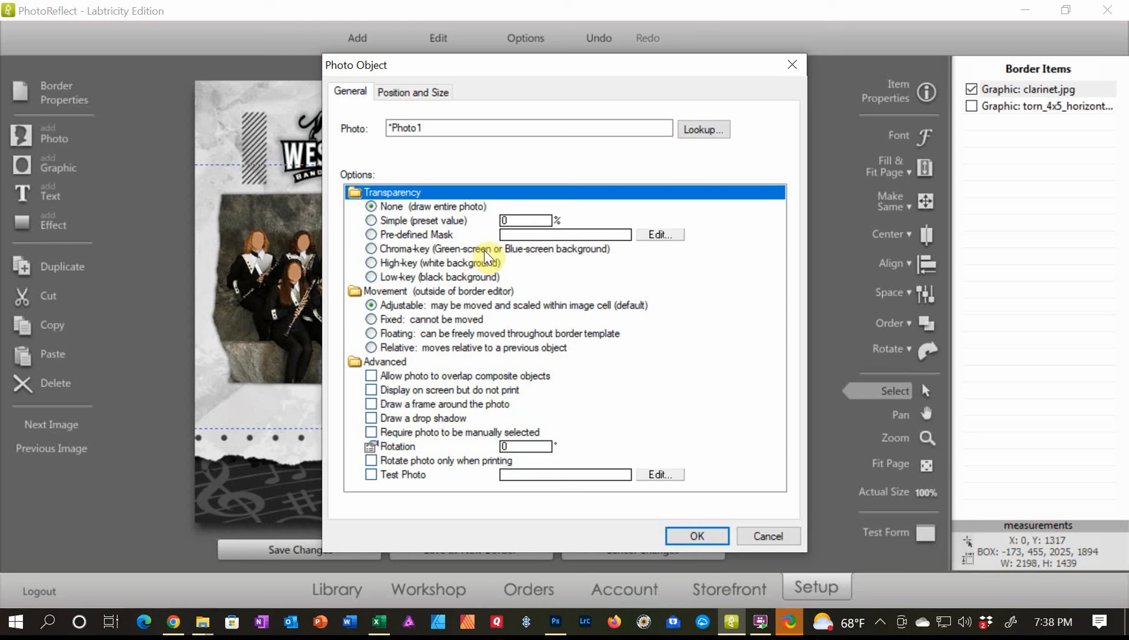
left_click(371, 249)
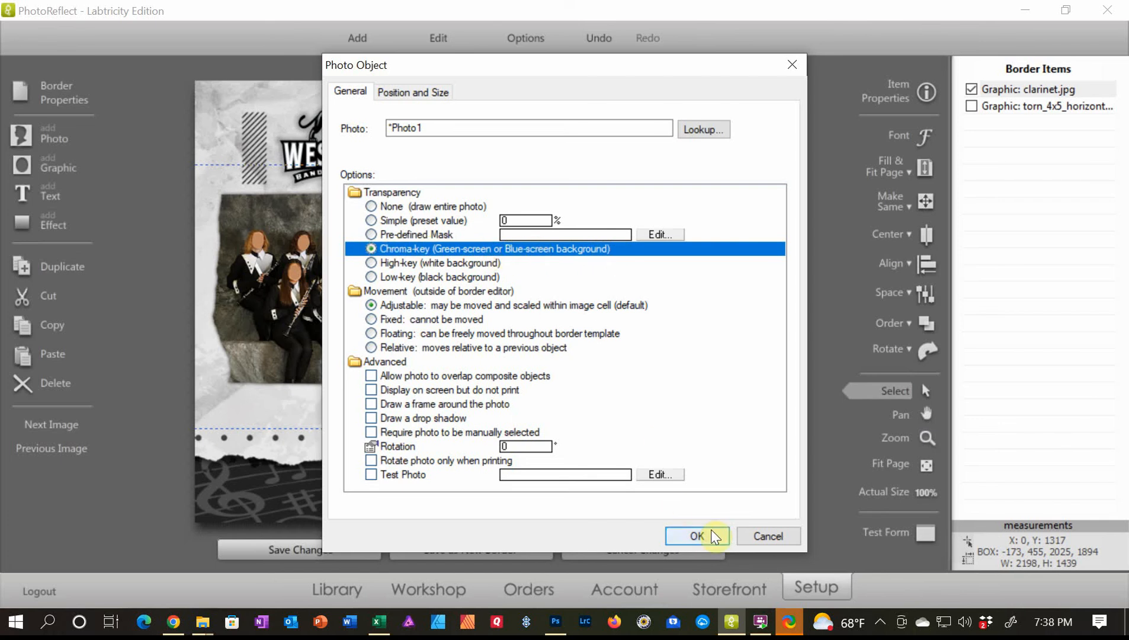
left_click(697, 535)
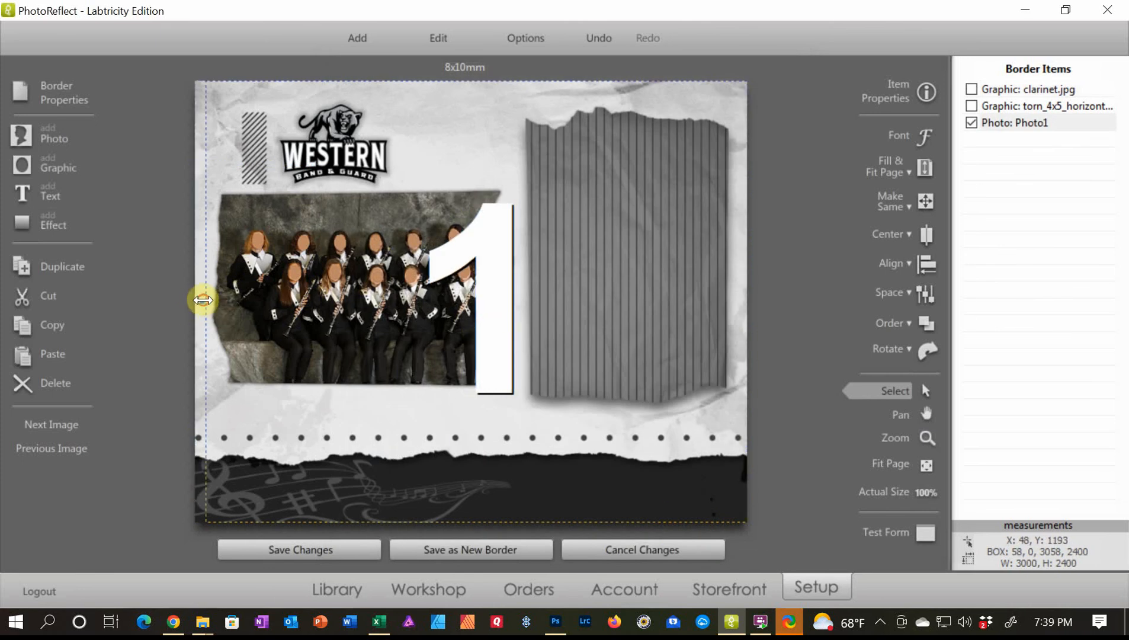
left_click_drag(203, 302, 569, 302)
left_click_drag(686, 309, 615, 313)
left_click_drag(687, 305, 761, 299)
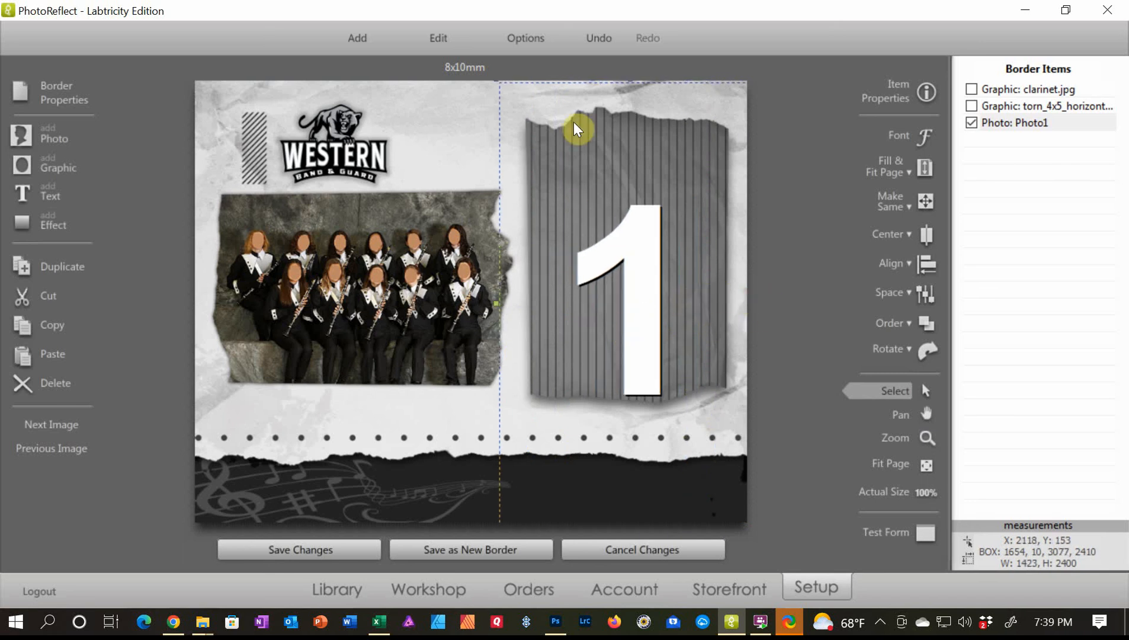
left_click_drag(636, 89, 625, 70)
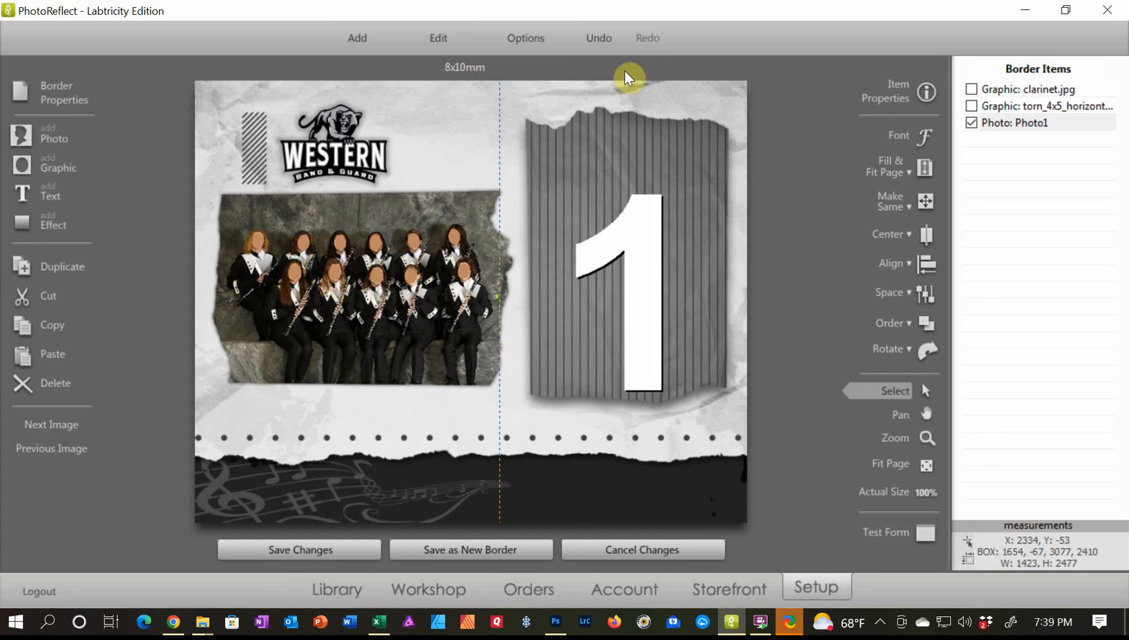
- Add the torn_4x5 text boxes graphic from the sandbox folder, using the image alpha channel for transparency
left_click(42, 164)
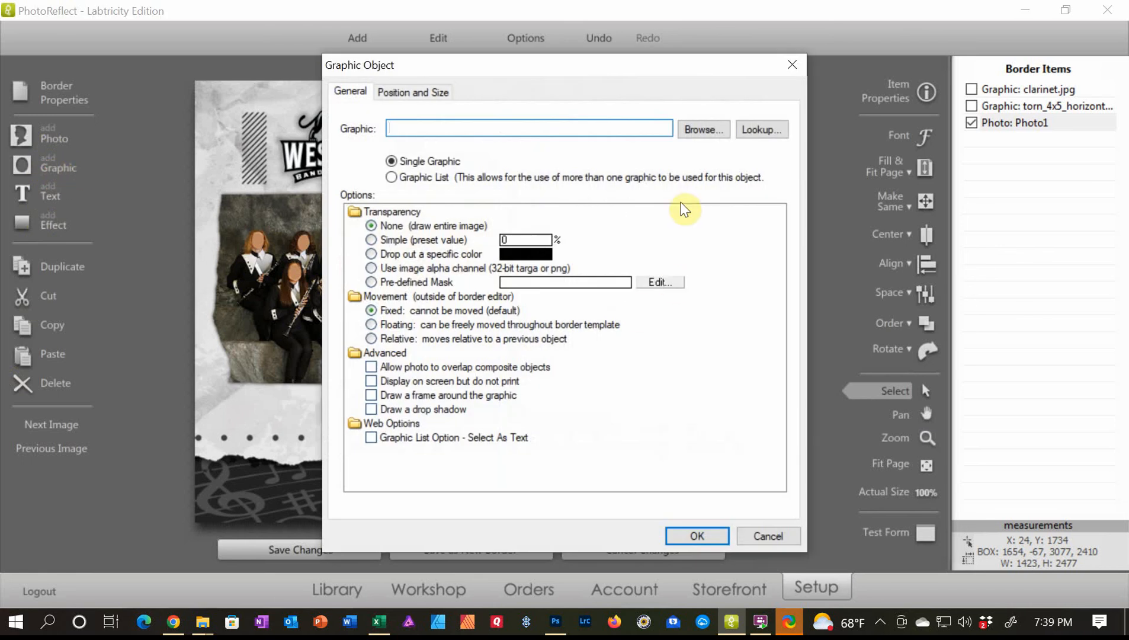
left_click(703, 129)
double_click(642, 368)
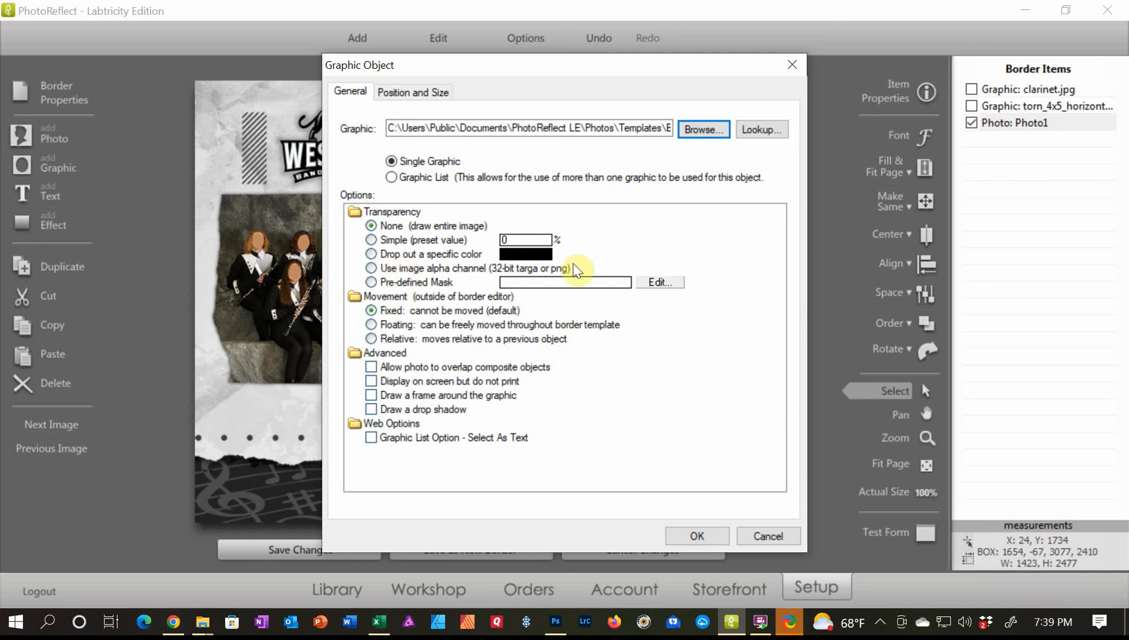
left_click(429, 268)
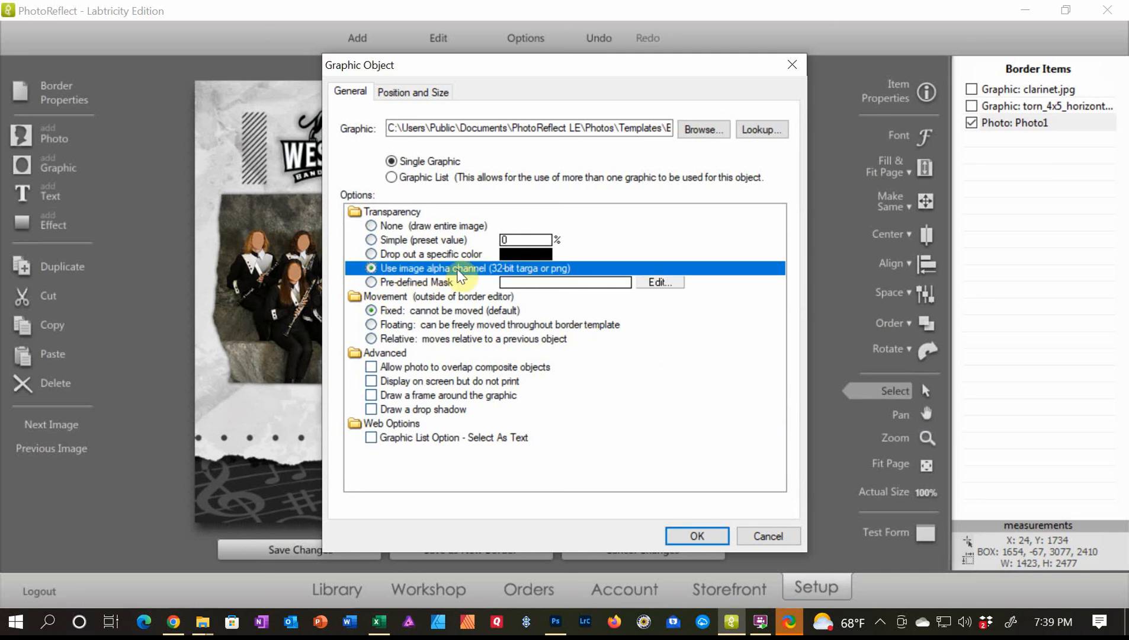
left_click(721, 530)
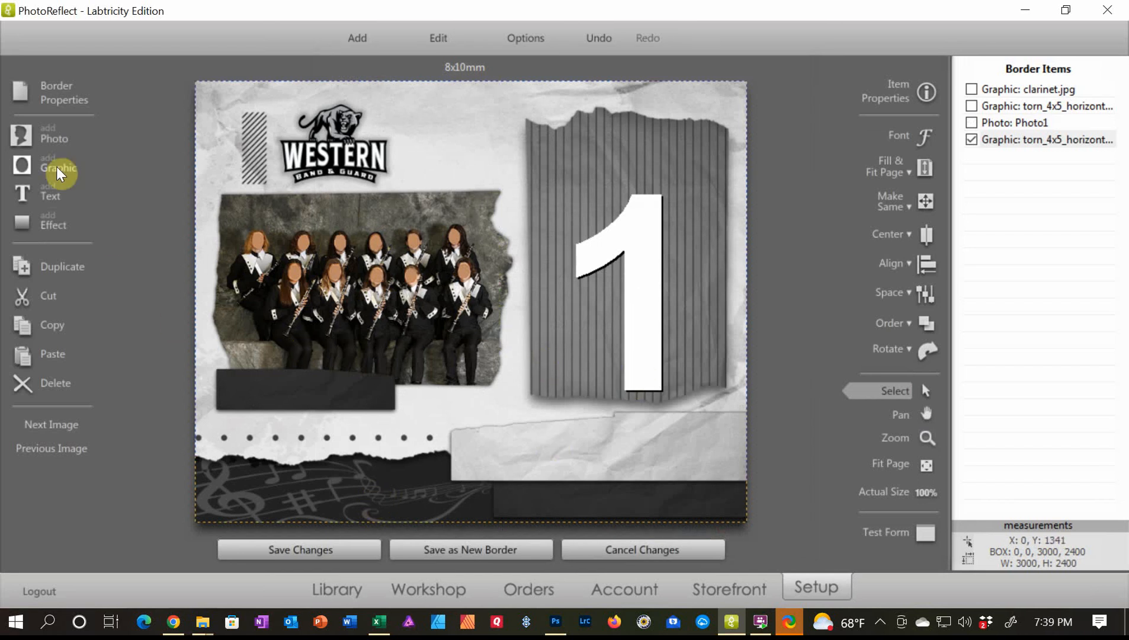
- Add a text object containing %photo1.section% to the border
left_click(46, 193)
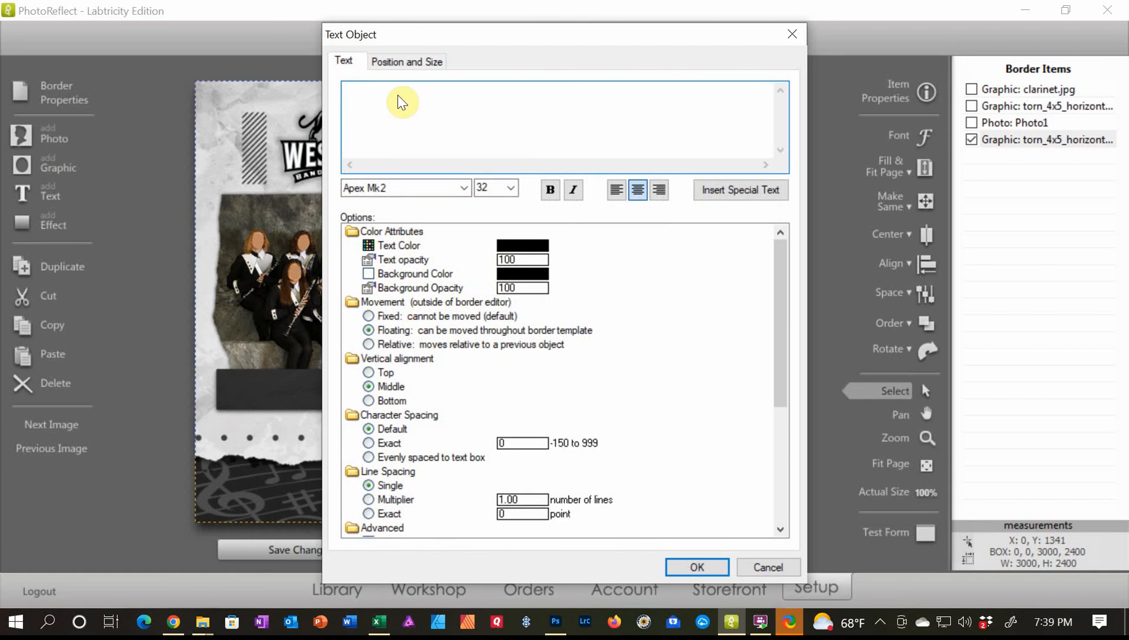
type("%PHOTO1")
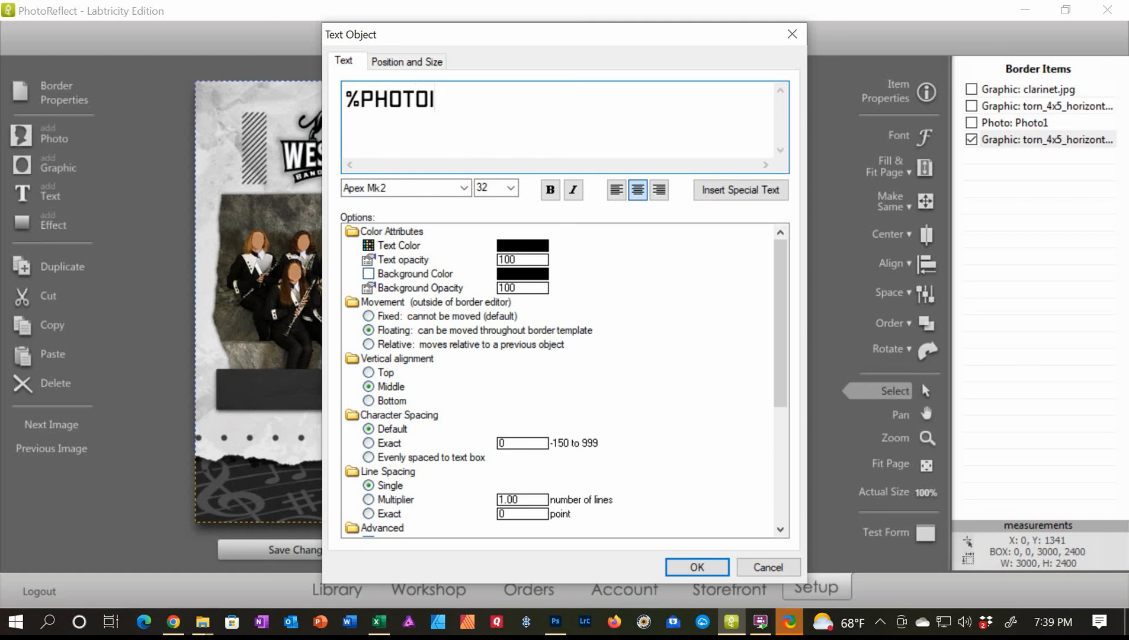
type(".SECTIO")
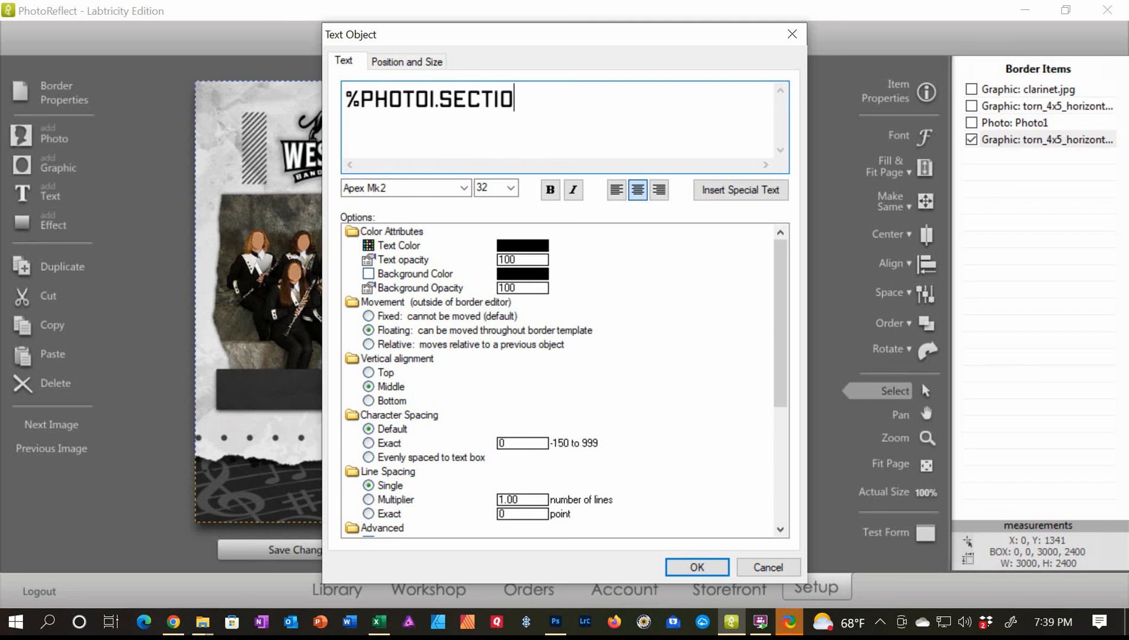
type("N%")
left_click_drag(686, 42, 350, 48)
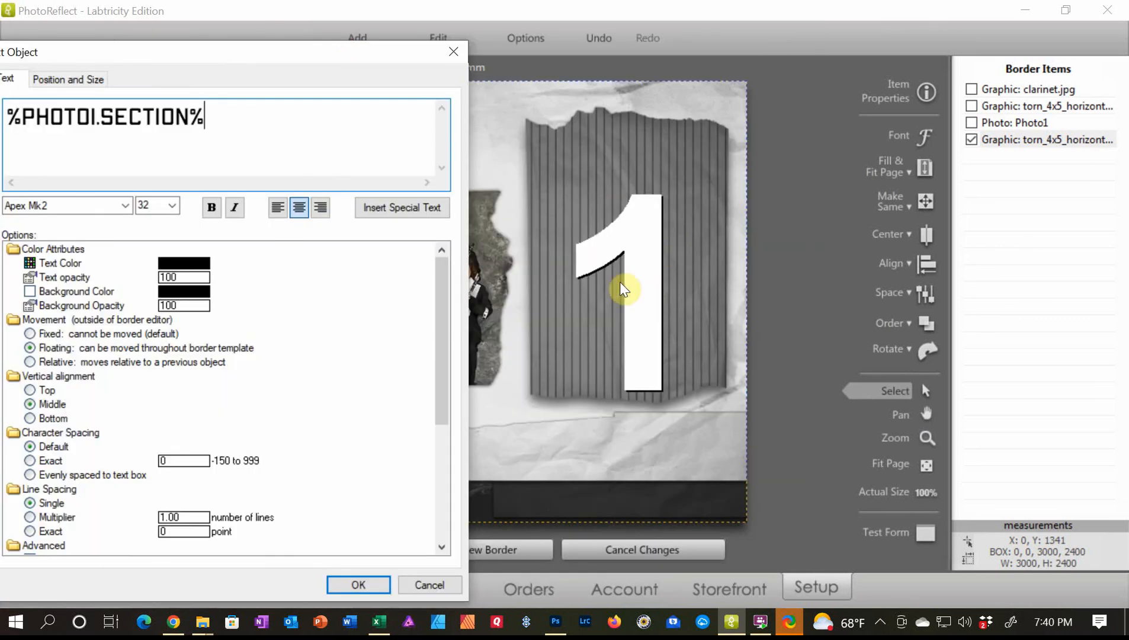
left_click_drag(359, 46, 501, 30)
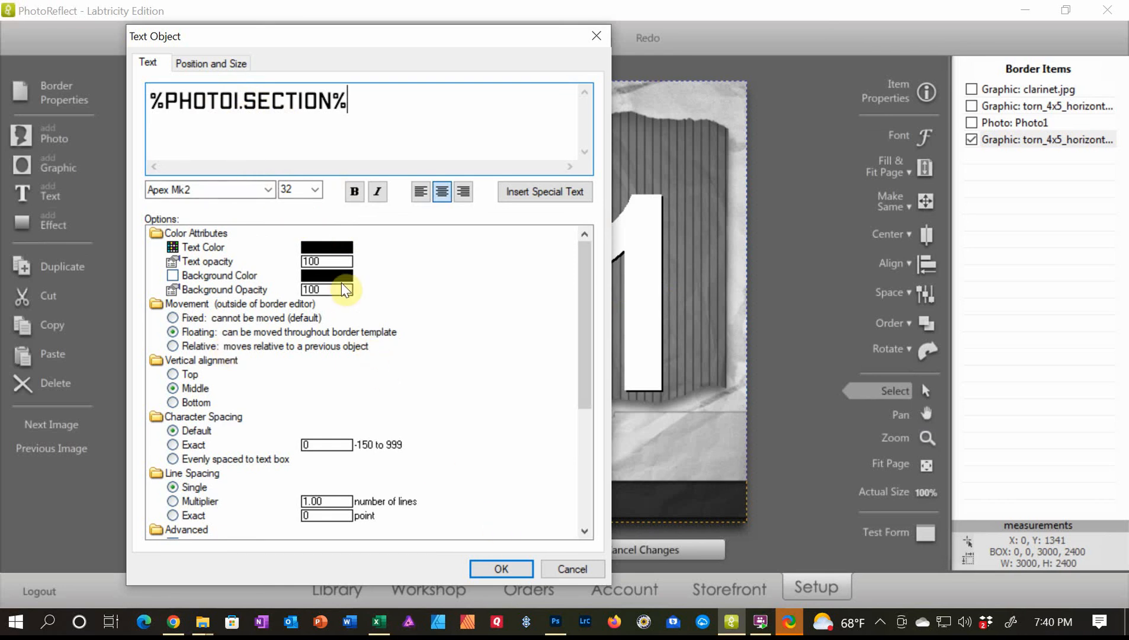
- Make the section text white with font size 24 and place it on the border
left_click(344, 246)
left_click(349, 252)
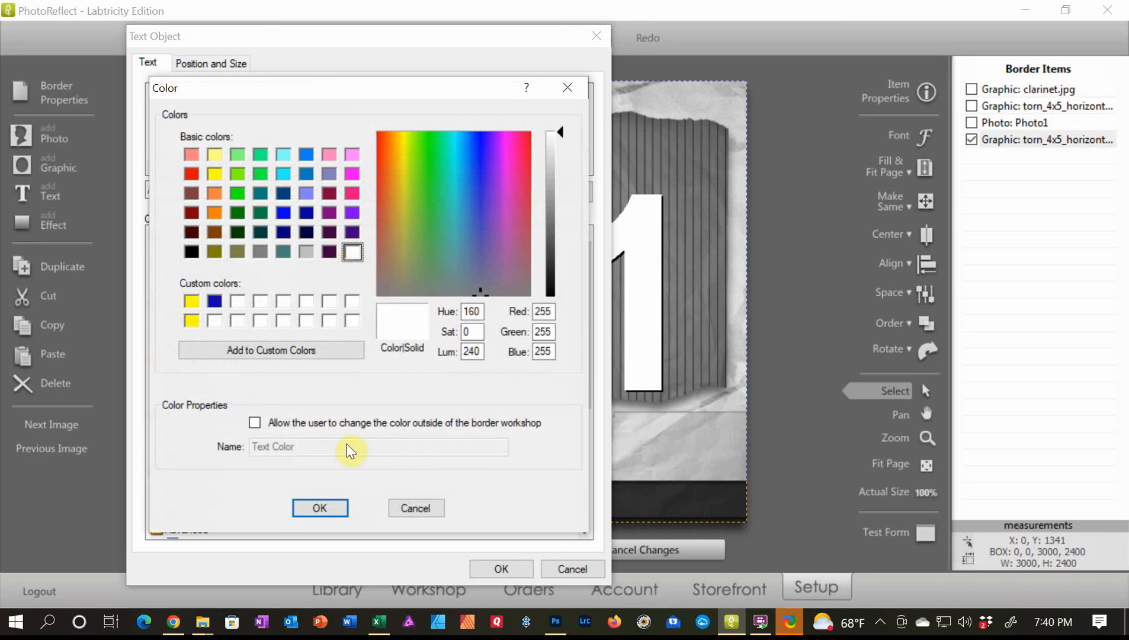
left_click(320, 508)
left_click(315, 188)
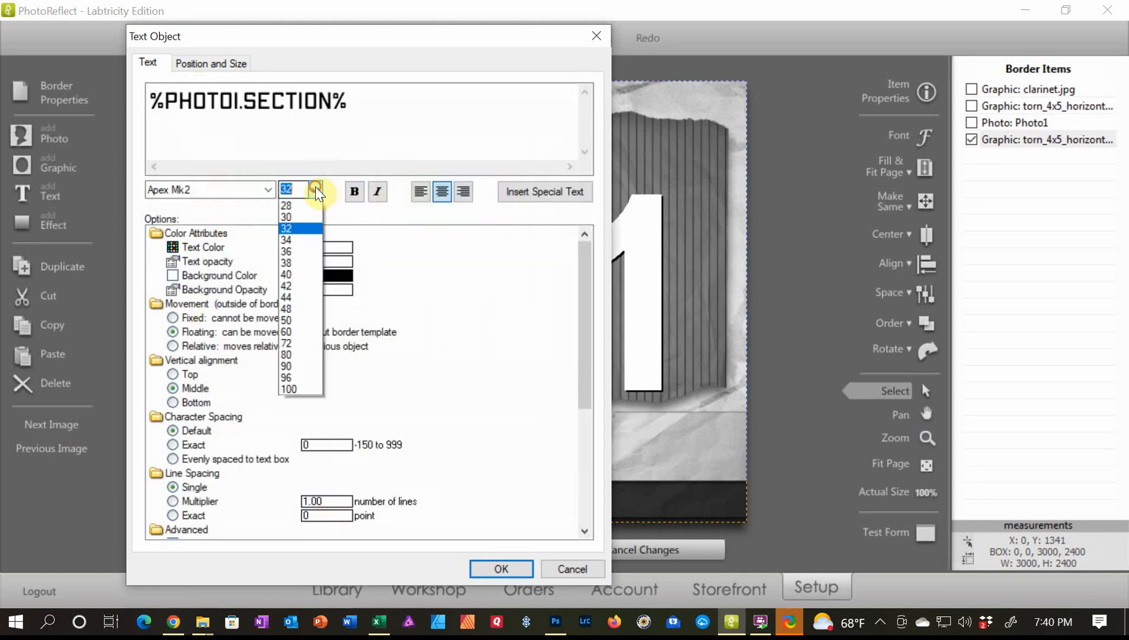
left_click(296, 332)
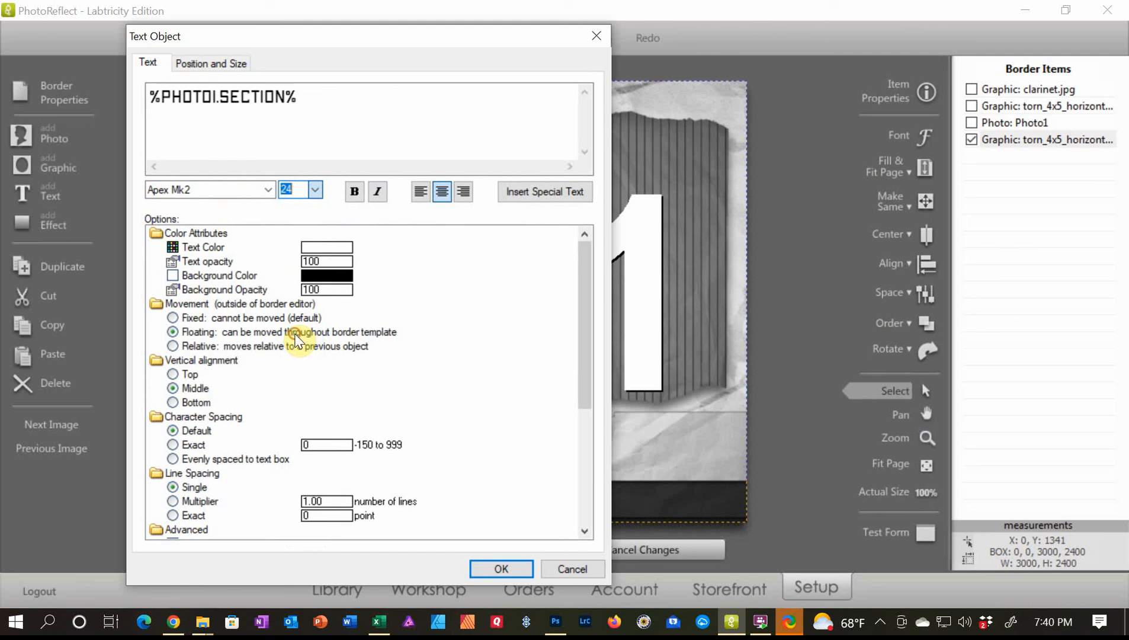
left_click(484, 572)
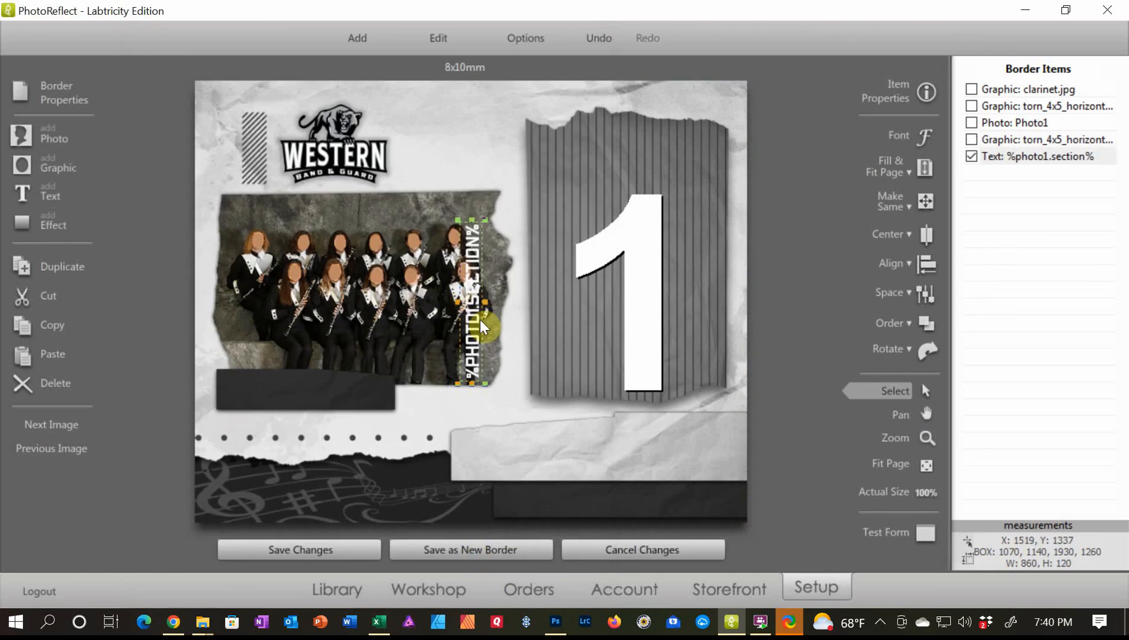
- Set the section text's rotation to 0 degrees and place it on the dark label below the group photo
double_click(472, 336)
scroll(496, 428, "down", 2)
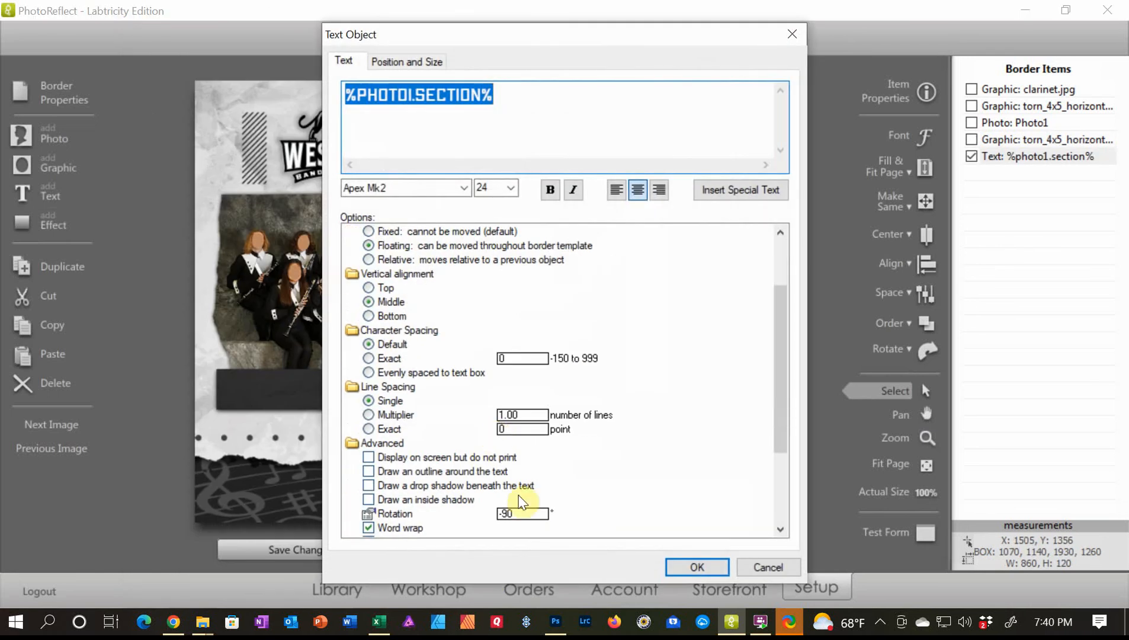
left_click(532, 514)
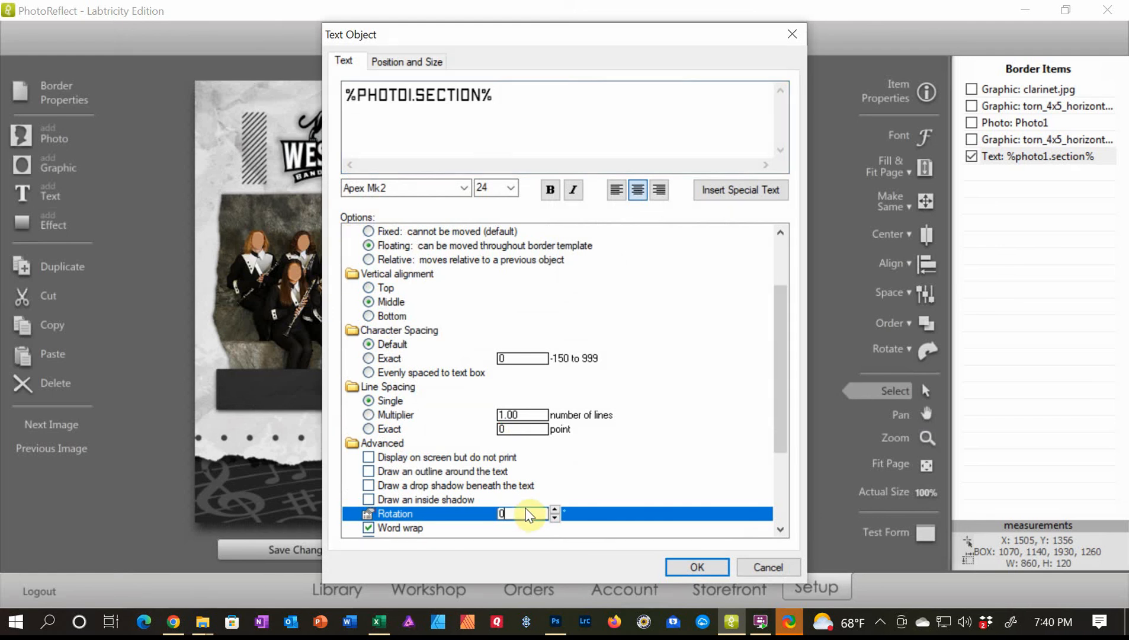
left_click(719, 565)
left_click_drag(514, 301, 627, 494)
- Duplicate the section text, widen the copy to about 1104 pixels and place it on the dark bar below the torn paper strip
left_click(54, 275)
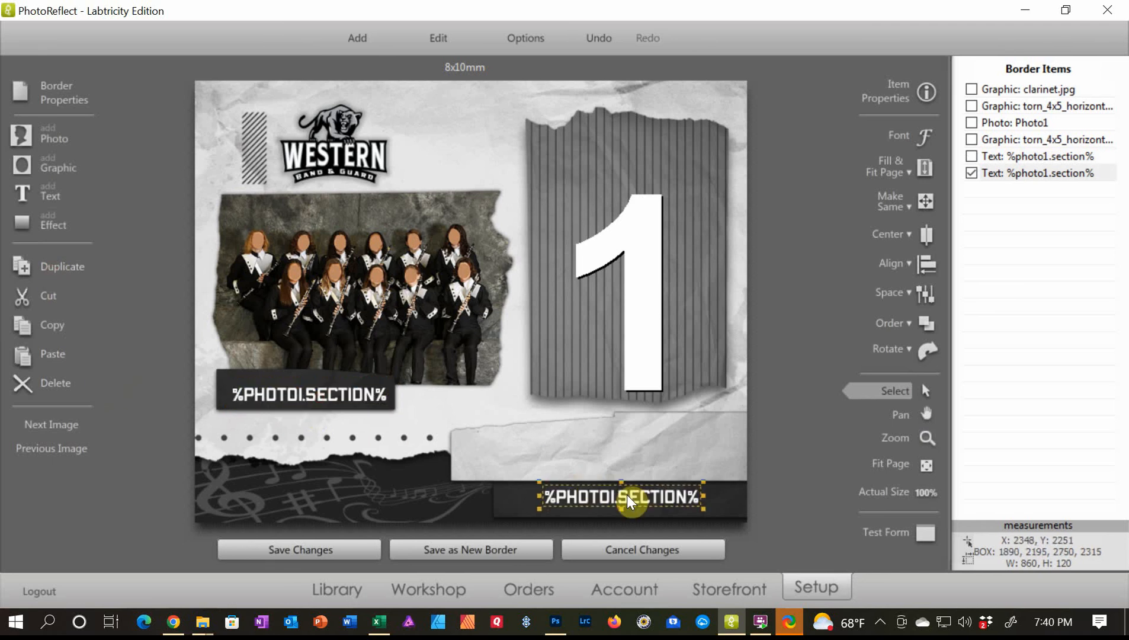
left_click_drag(553, 496, 494, 497)
left_click_drag(700, 497, 744, 496)
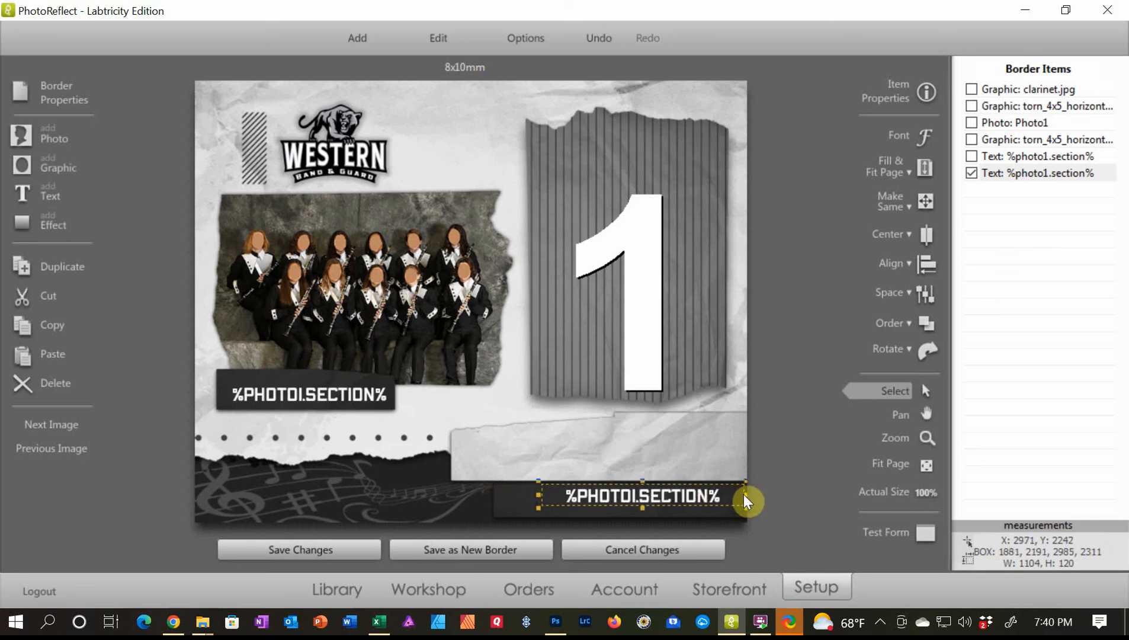
left_click_drag(525, 492, 606, 511)
left_click(572, 493)
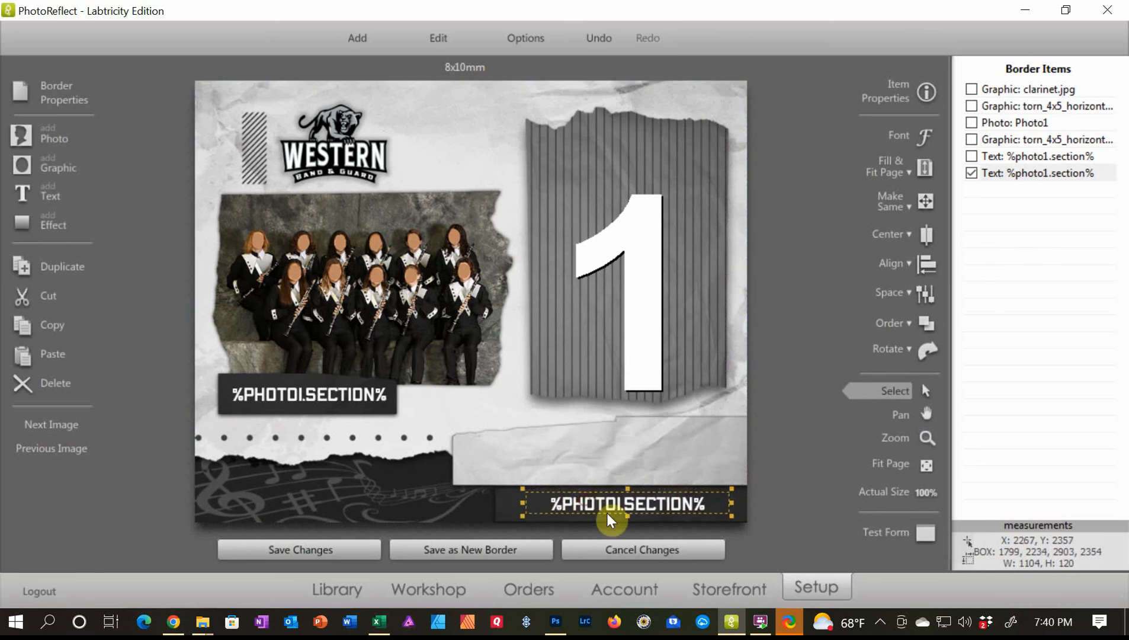
- Change the duplicated text to %photo1.show% and stretch its box over the dark bar to about 1314 x 211 pixels
double_click(639, 498)
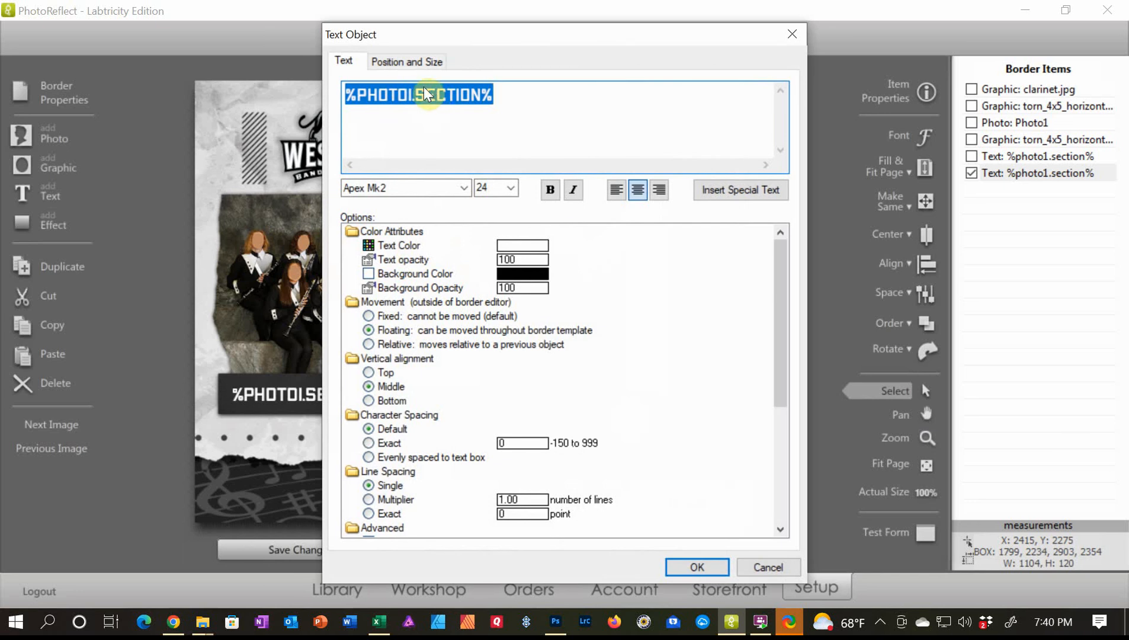
left_click_drag(424, 86, 478, 85)
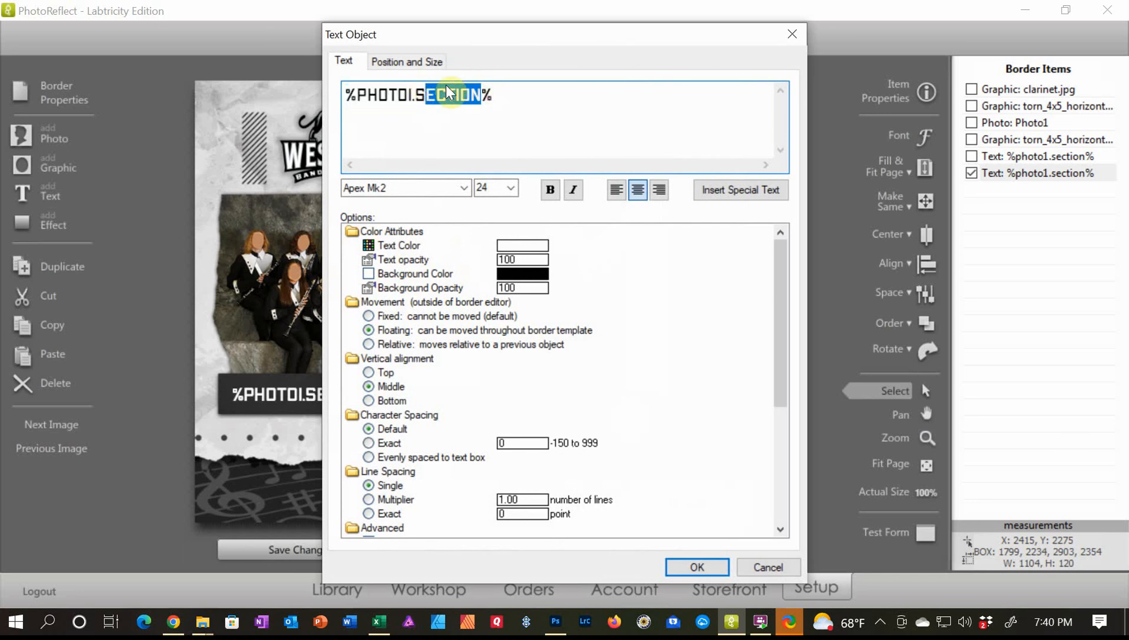
type("how")
left_click(696, 567)
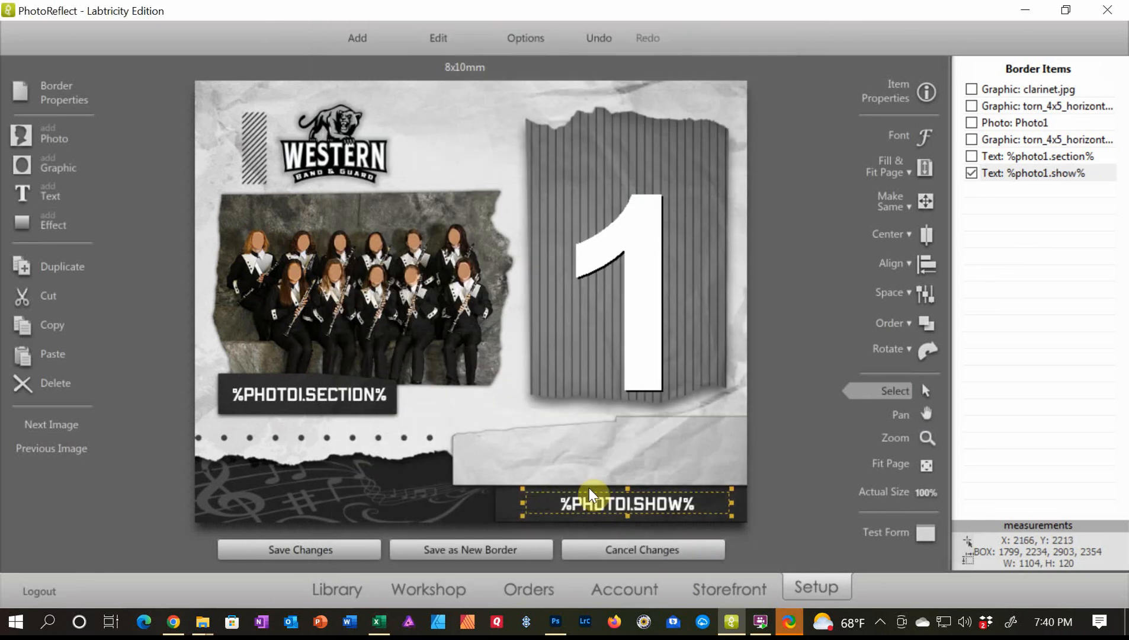
left_click_drag(523, 502, 499, 503)
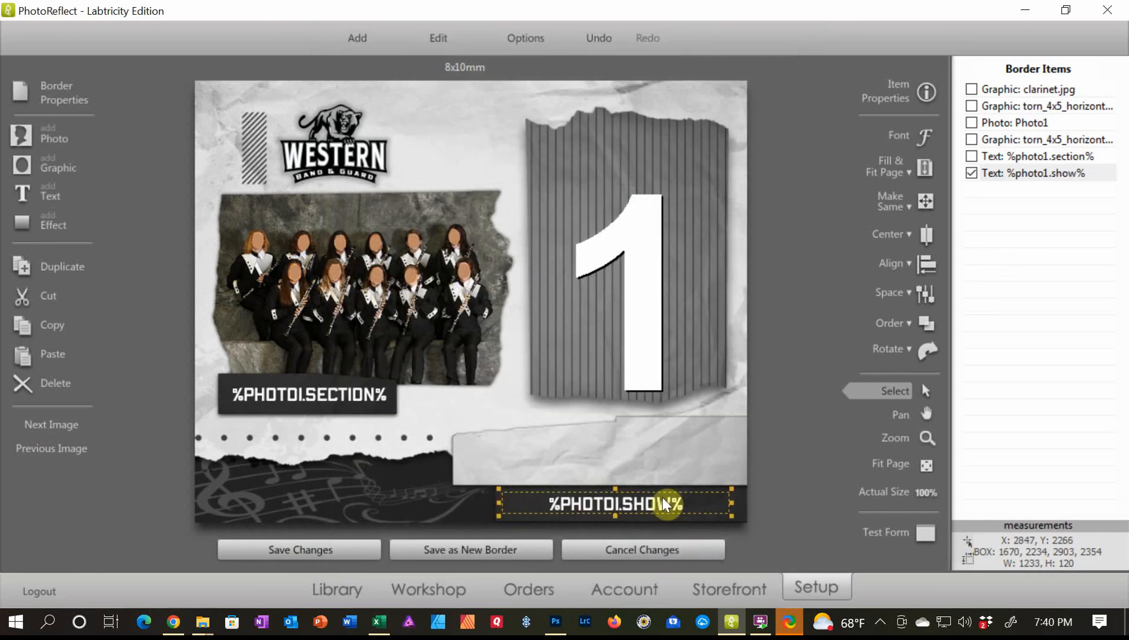
left_click_drag(731, 502, 745, 502)
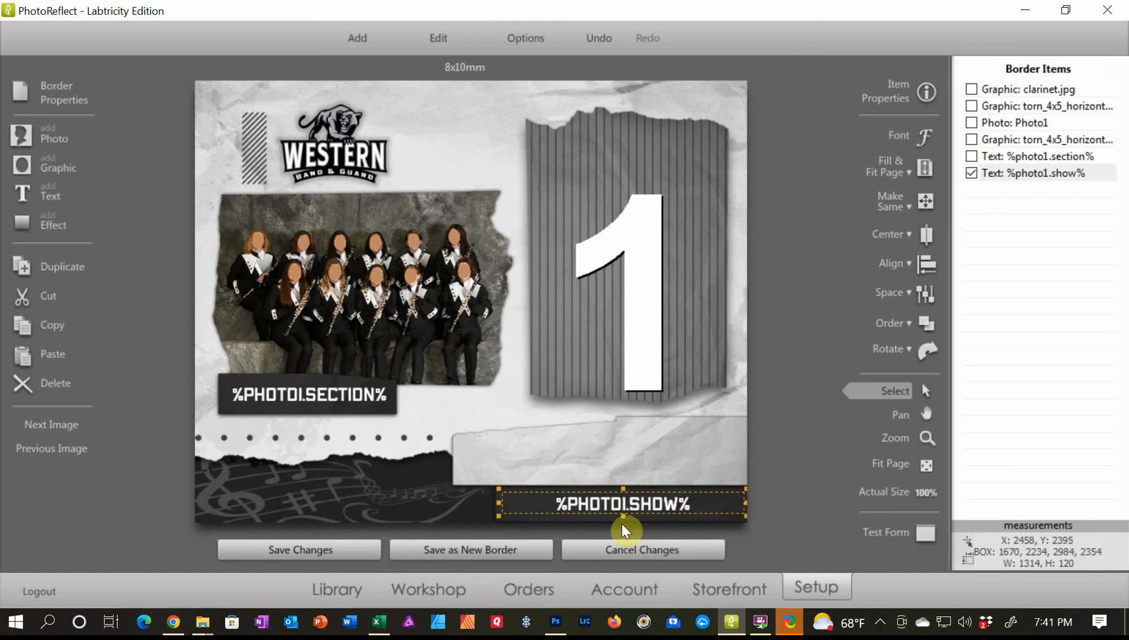
mouse_move(622, 524)
left_mouse_down()
mouse_move(622, 537)
mouse_move(622, 501)
left_mouse_up()
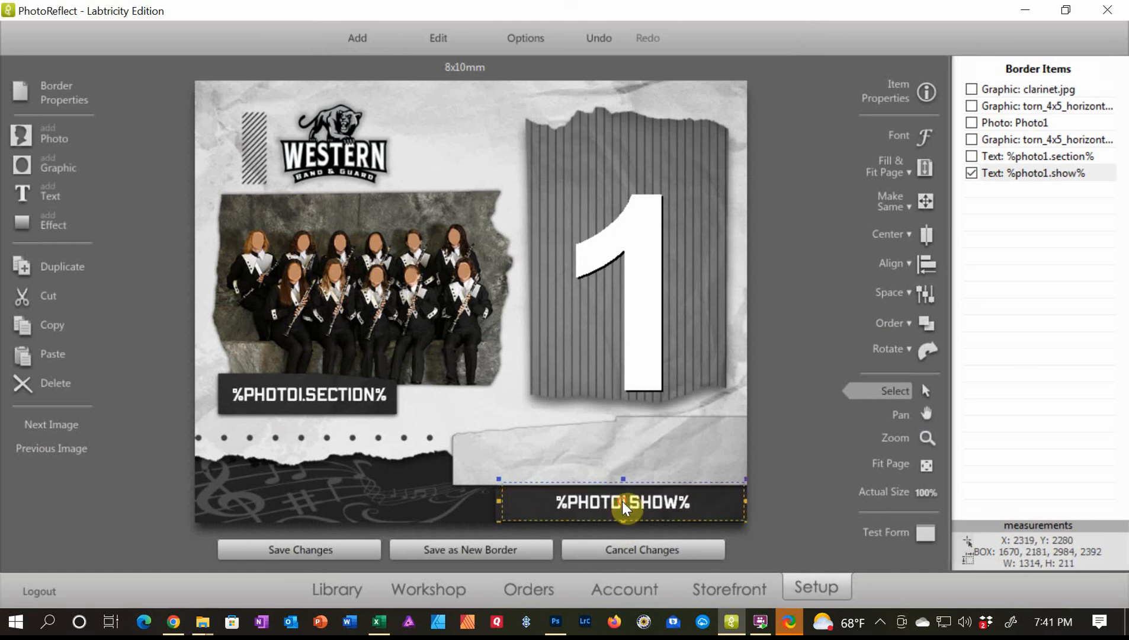
- Duplicate the show text, move the copy onto the light torn paper strip and set its text color to black
left_click(55, 269)
left_click_drag(639, 507, 596, 471)
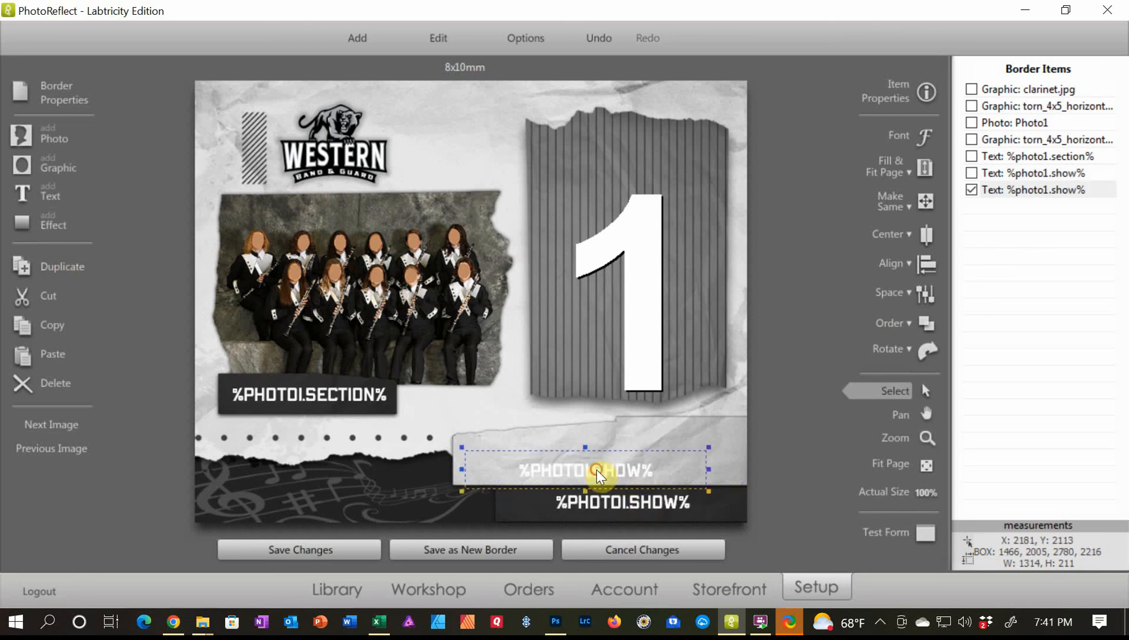
double_click(596, 470)
left_click(497, 181)
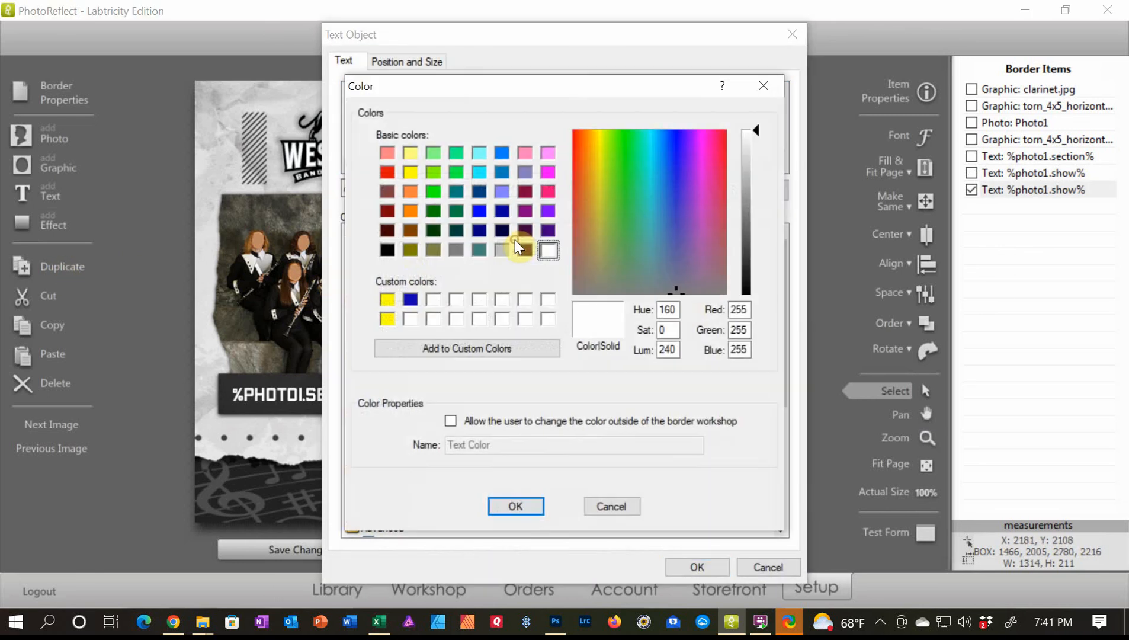
left_click(390, 249)
left_click(516, 506)
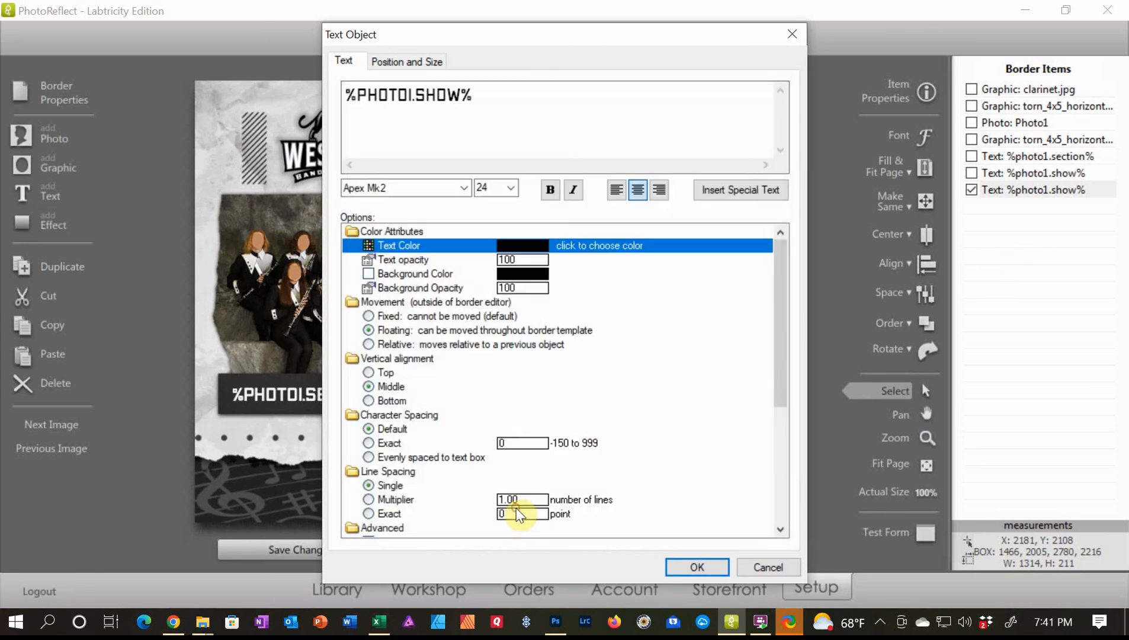
- Change the black text to %photo1.last% and shift it slightly along the lower part of the torn paper strip
left_click(444, 95)
double_click(448, 94)
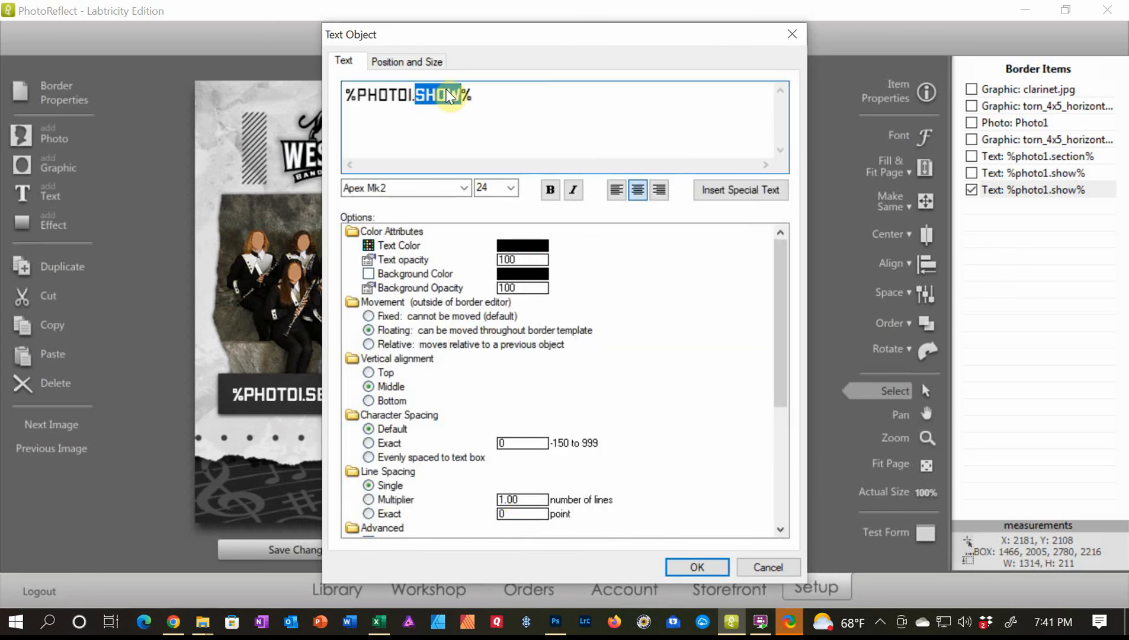
type("last")
left_click(696, 567)
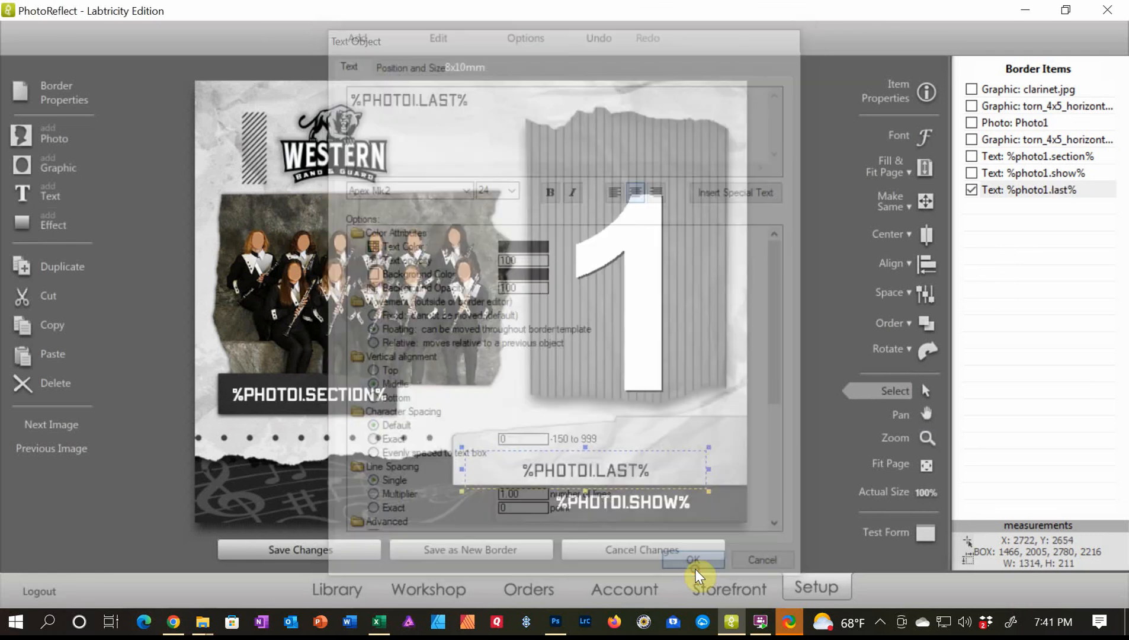
left_click_drag(605, 469, 614, 467)
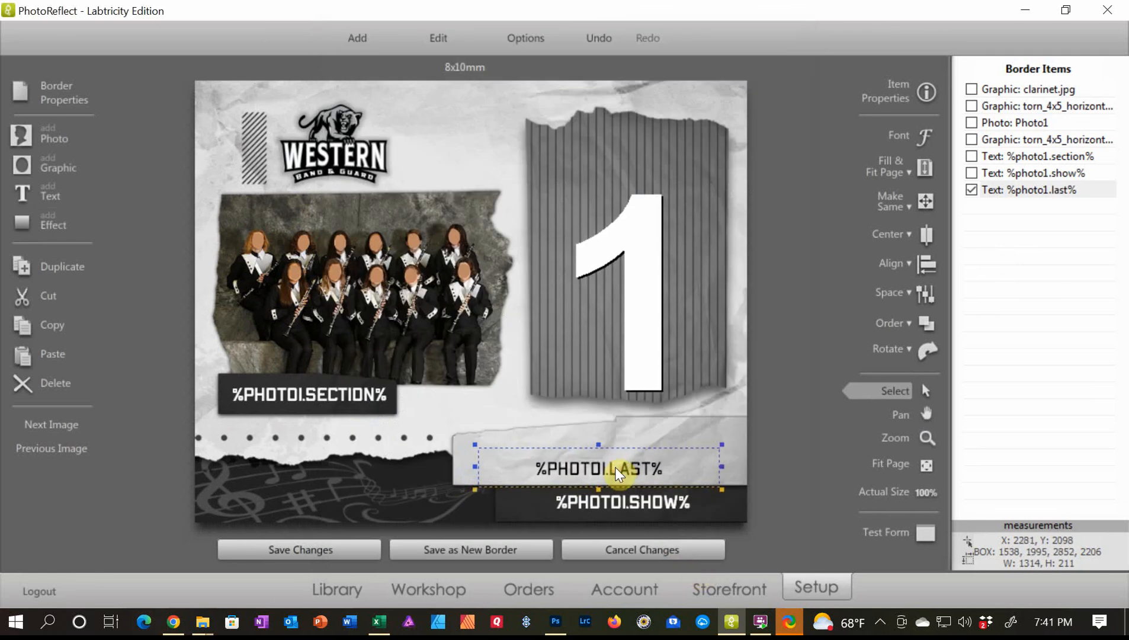
double_click(615, 467)
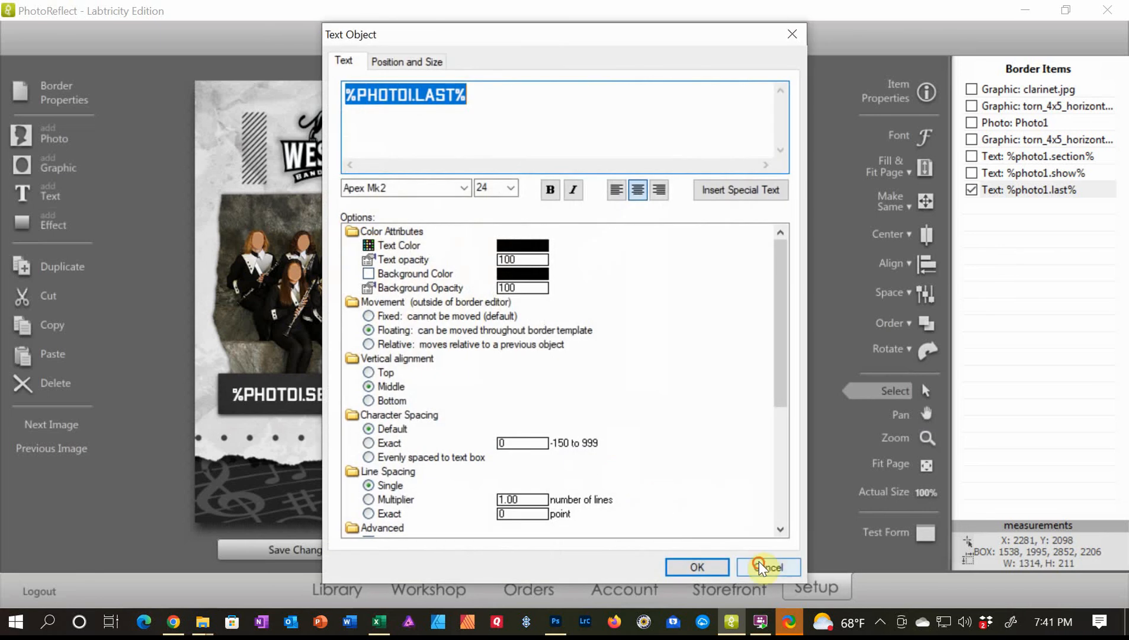
left_click(760, 567)
- Duplicate the last-name text, place the copy directly above it and change it to %photo1.first%
left_click(60, 266)
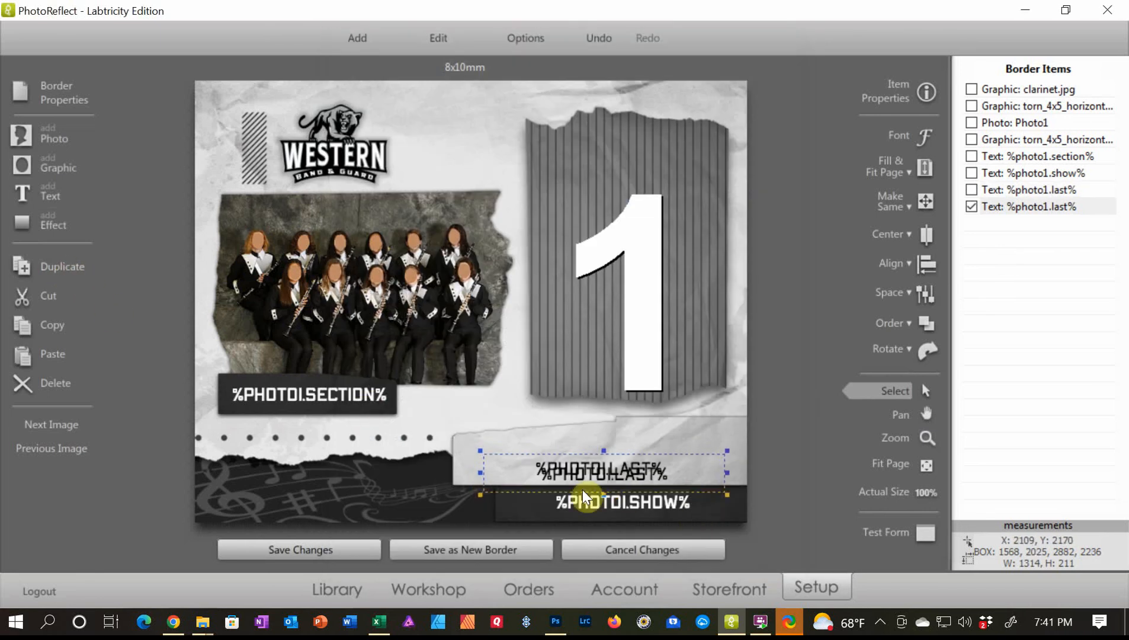
left_click_drag(583, 467, 579, 444)
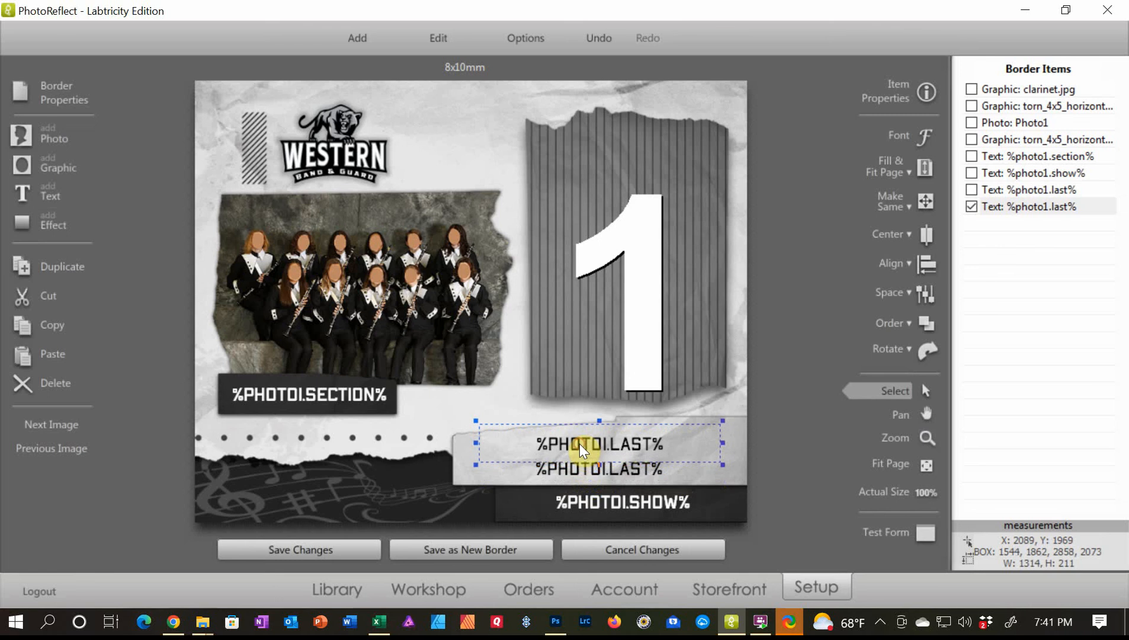
double_click(621, 439)
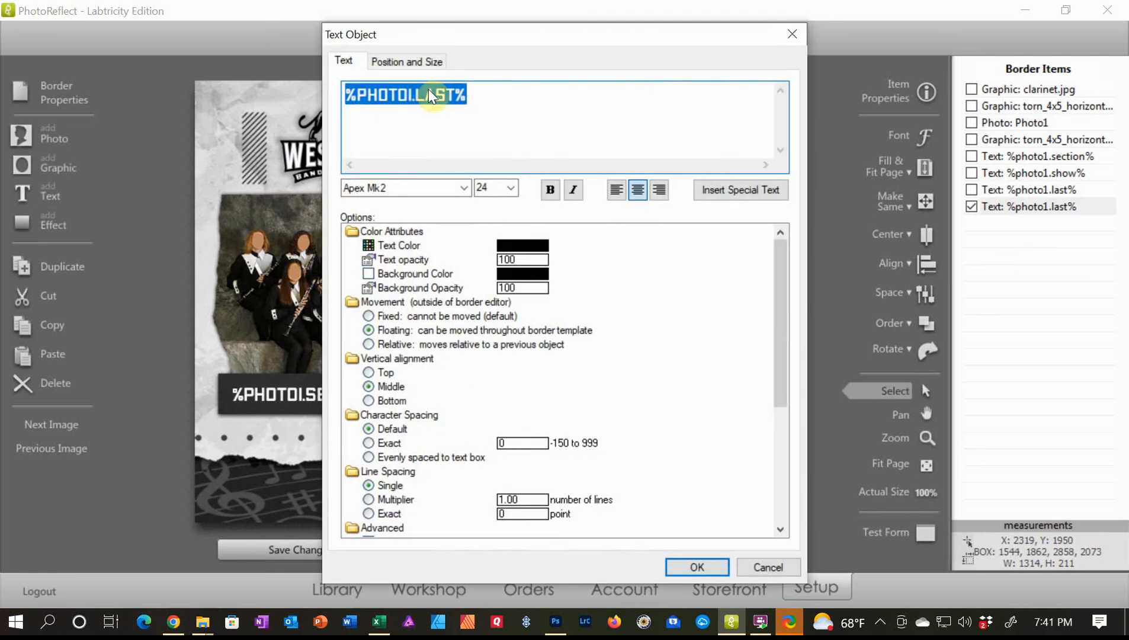
left_click(416, 90)
double_click(432, 92)
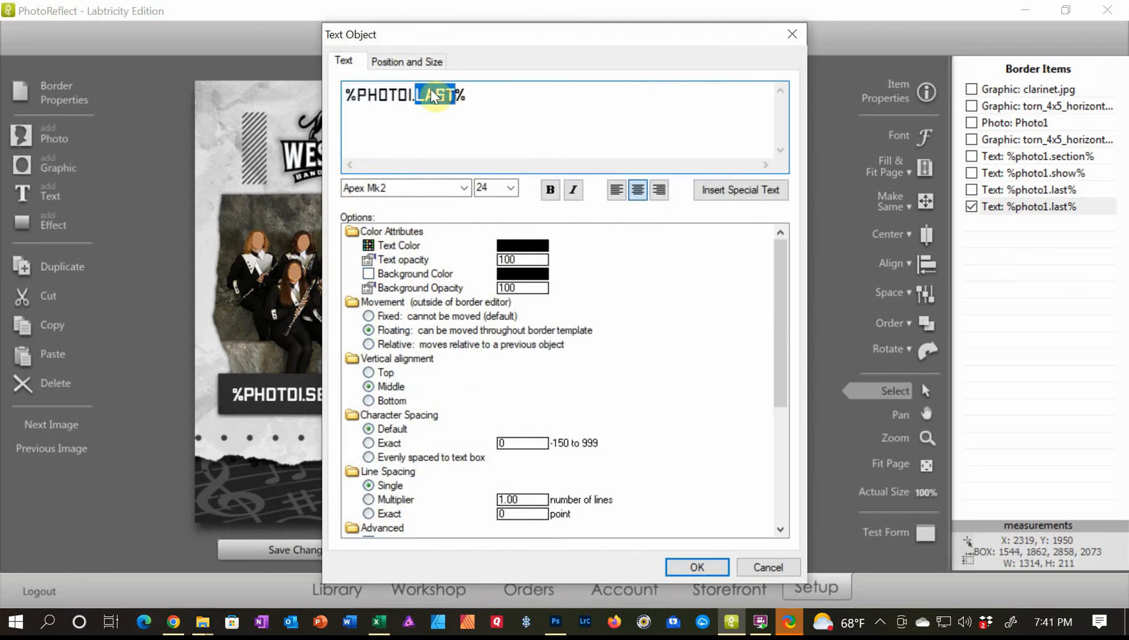
type("FIRST")
left_click(676, 569)
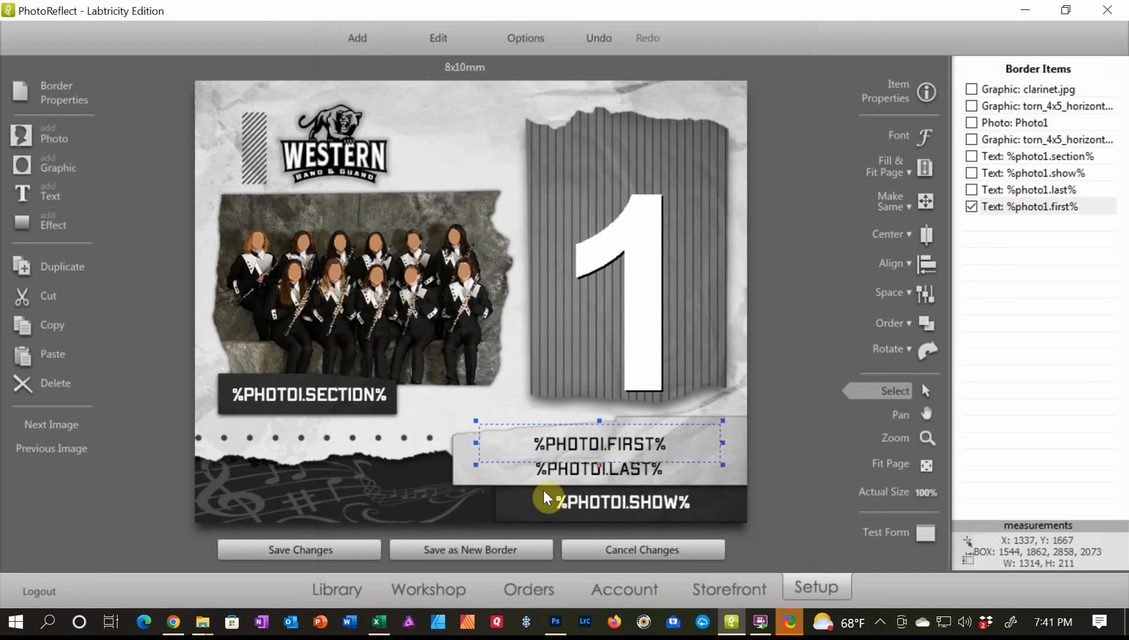
- Duplicate the first-name text, move the copy to the upper middle of the border and change it to %year%
left_click(47, 265)
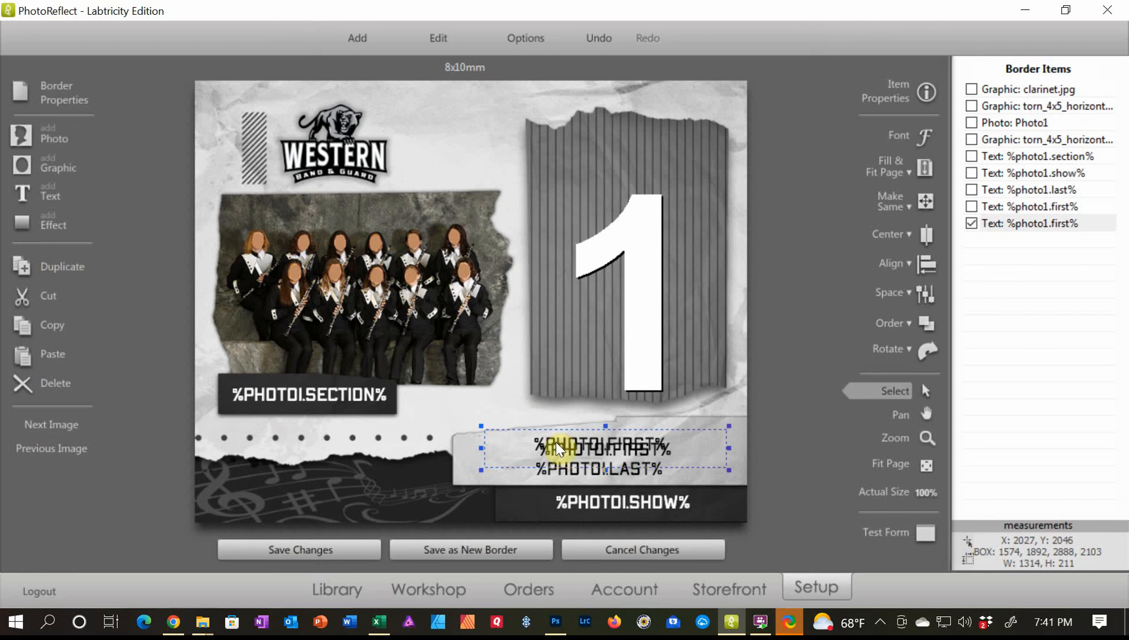
left_click_drag(568, 449, 472, 135)
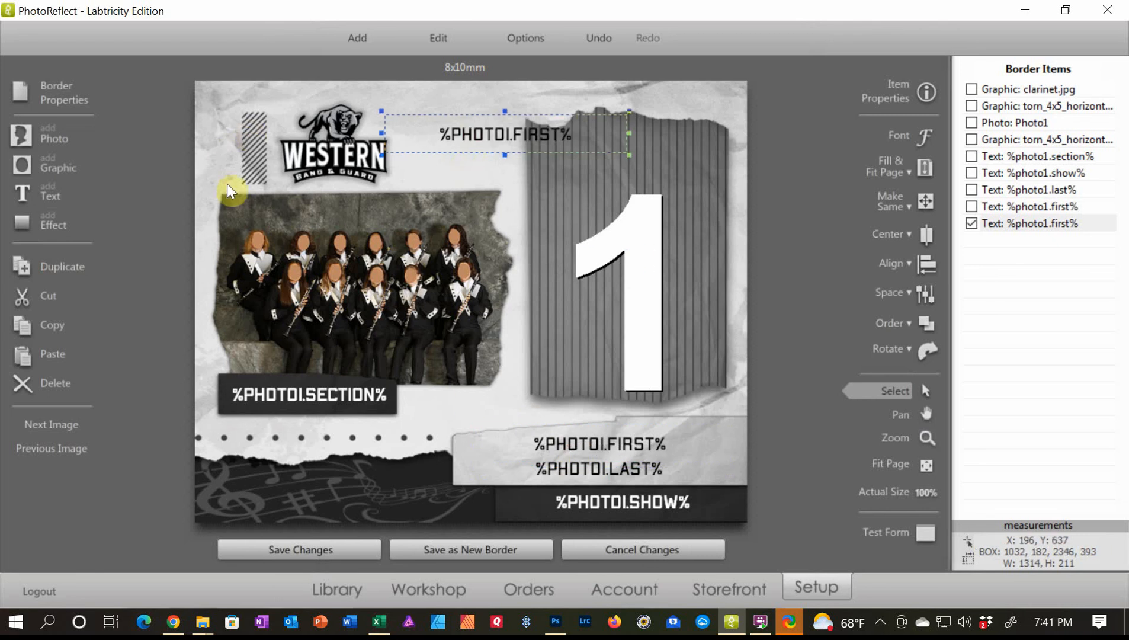
double_click(489, 134)
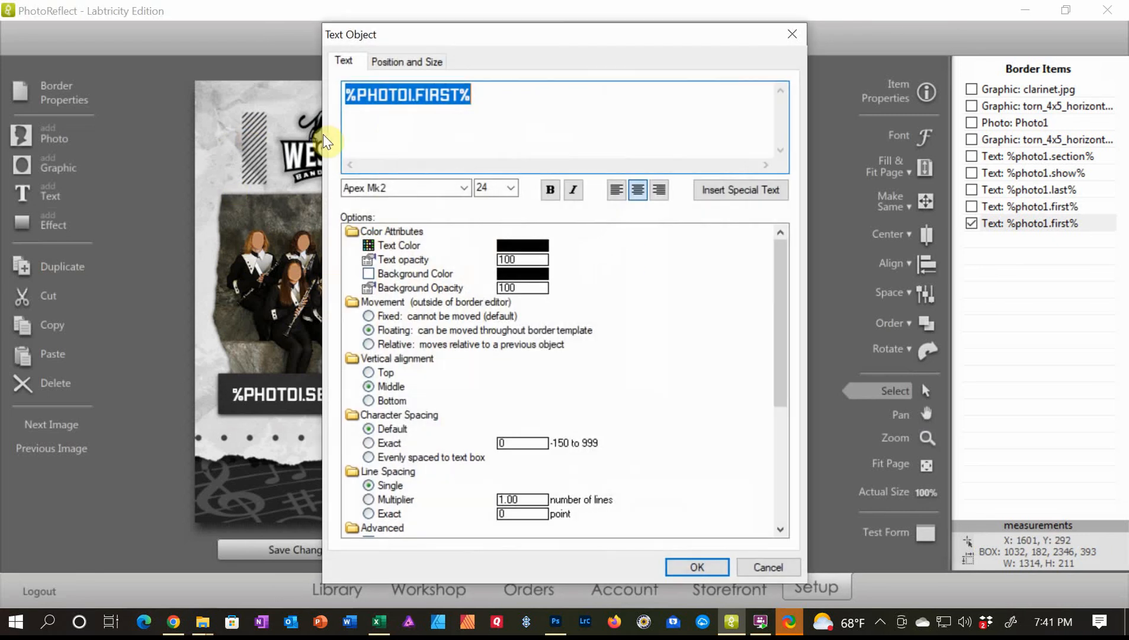
left_click_drag(351, 84, 448, 88)
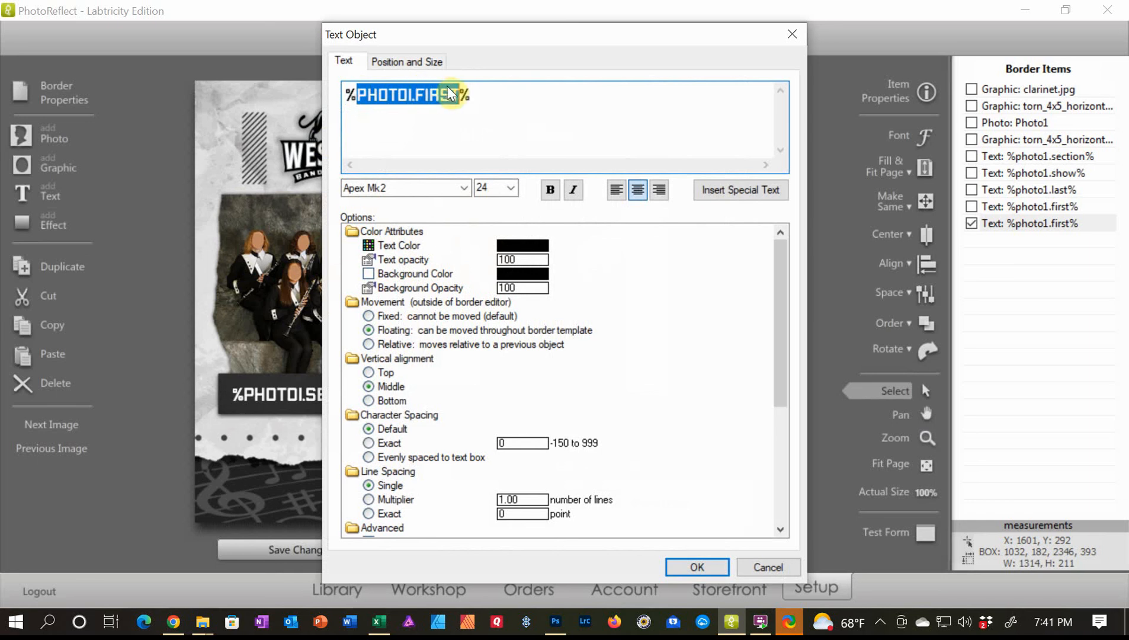
type("YEAR%")
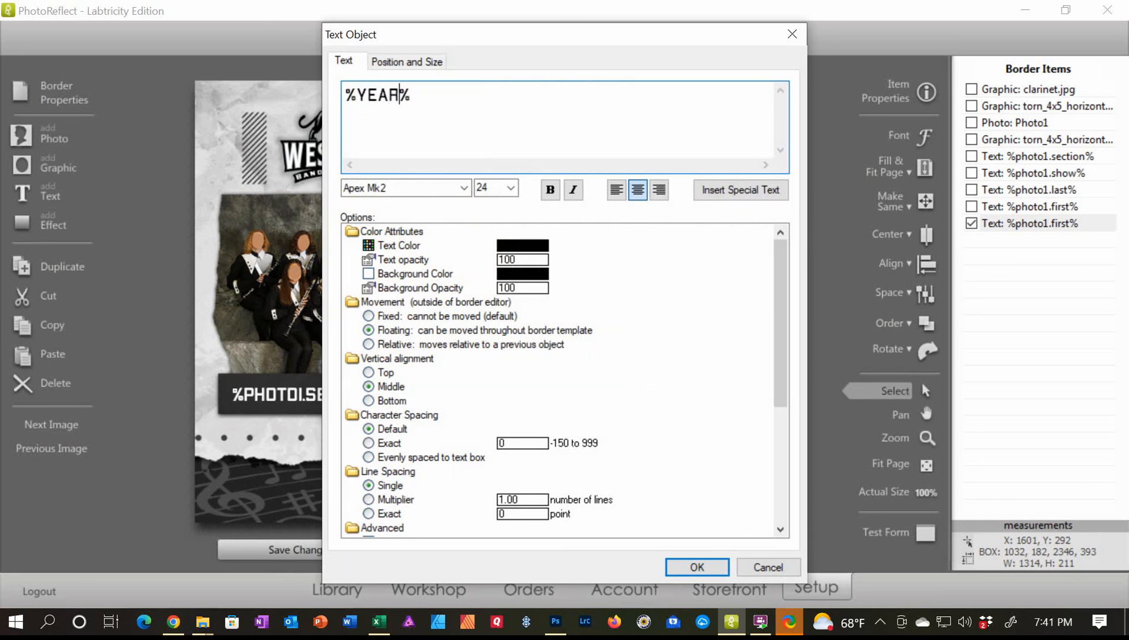
- Set the year text's font size to 32 and its rotation to -90 degrees
left_click(508, 189)
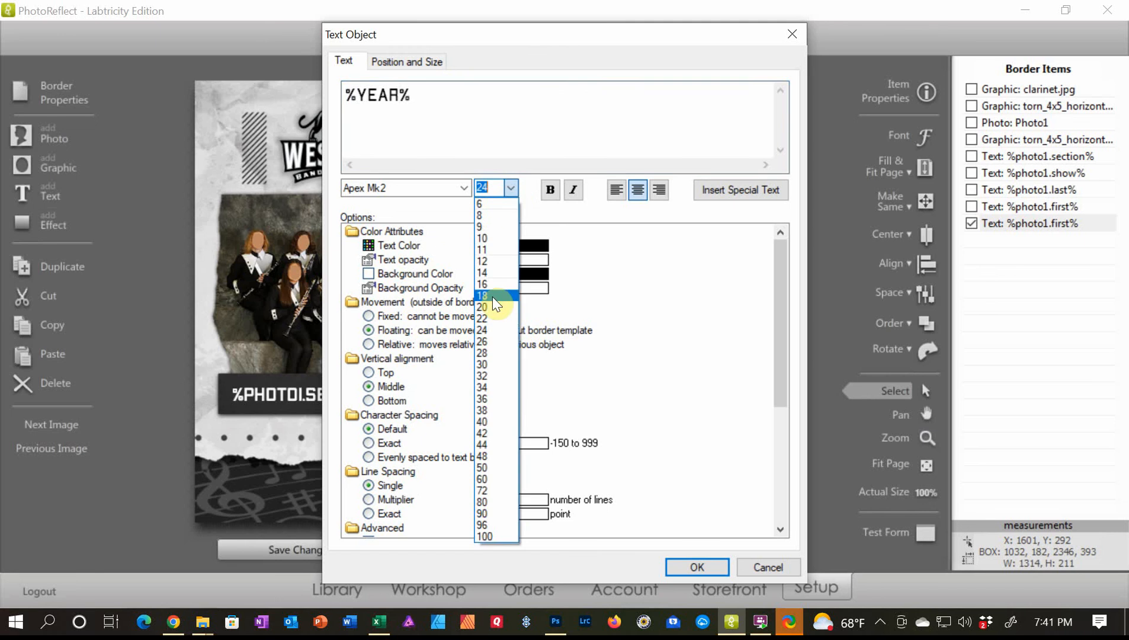
left_click(492, 375)
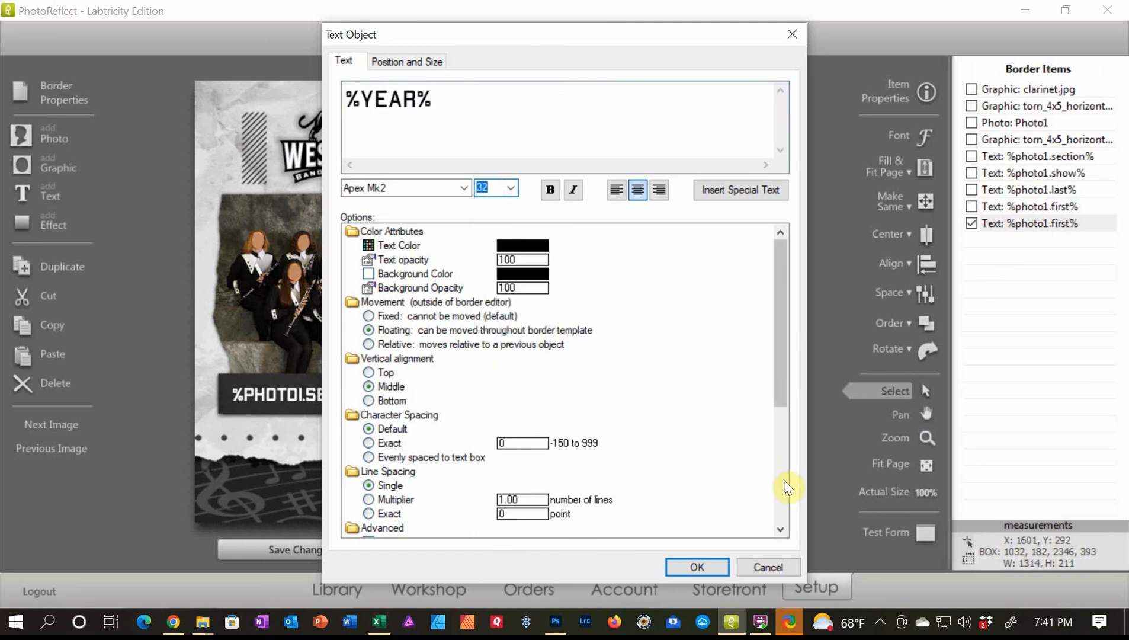
left_click(782, 481)
left_click(514, 379)
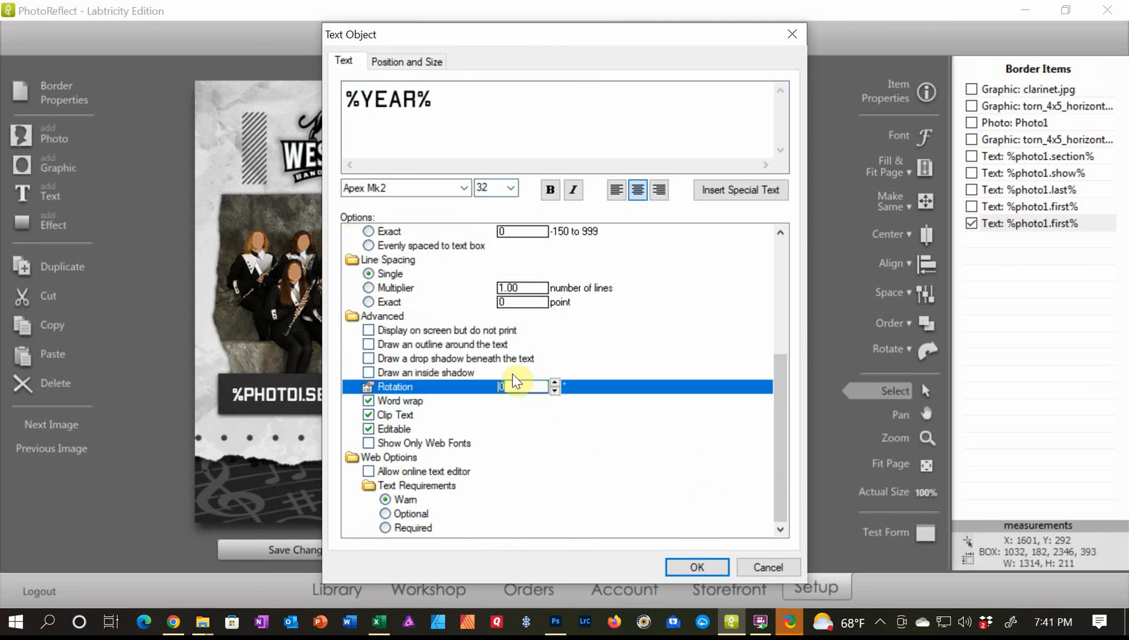
type("-90")
key("Return")
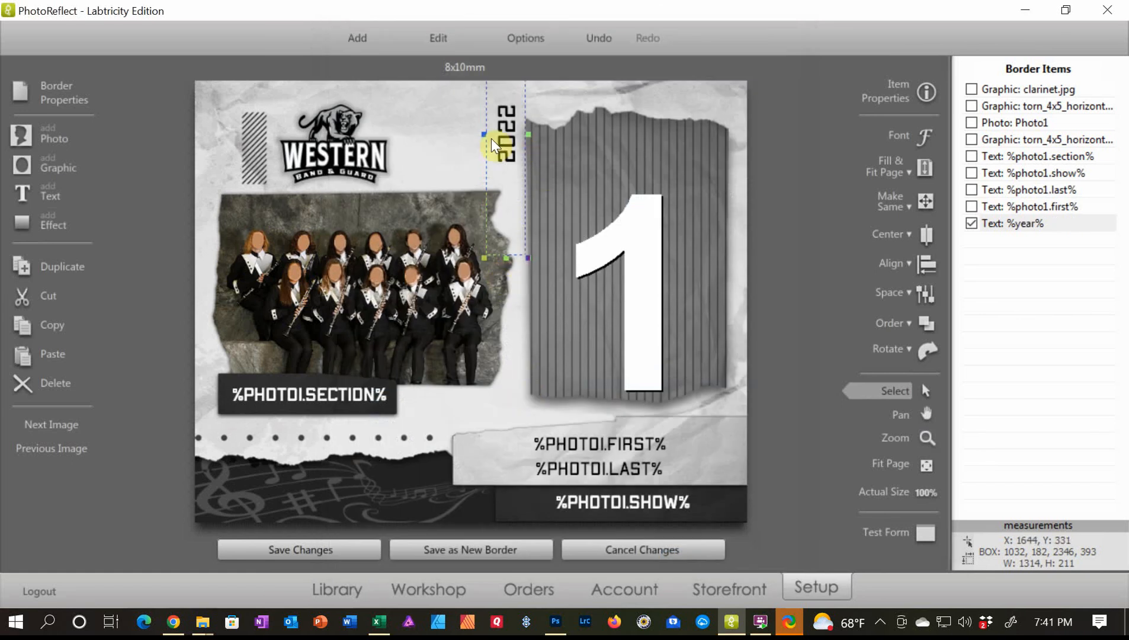
- Move the rotated year text over the group photo and resize its box to about 1314 x 245 pixels
left_click_drag(524, 127, 513, 208)
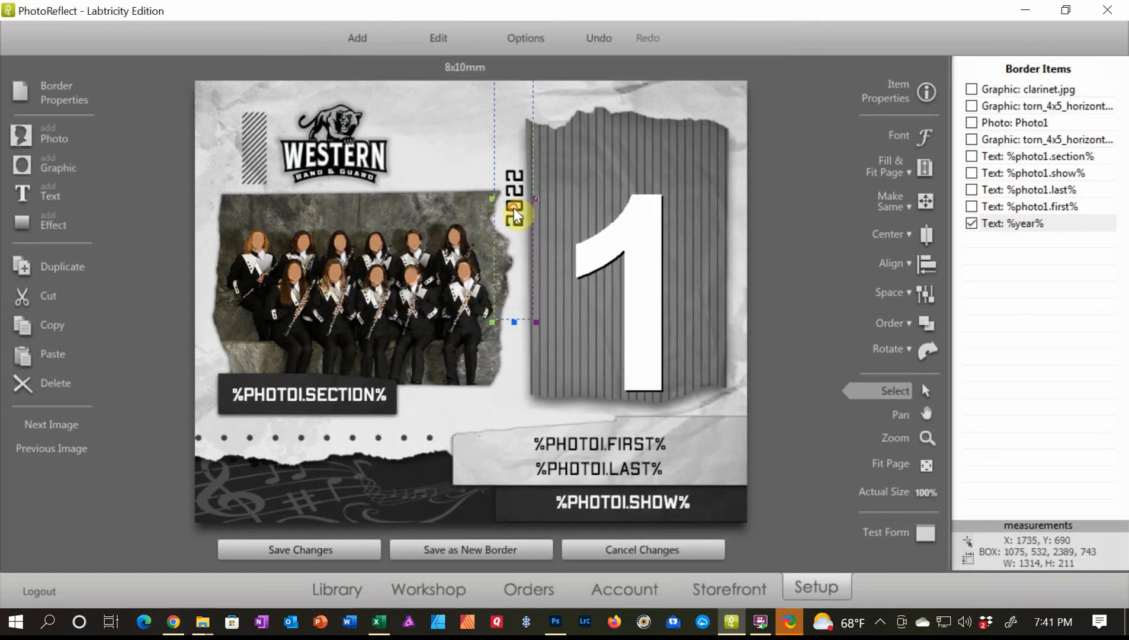
left_click(517, 317)
left_click_drag(518, 312, 495, 334)
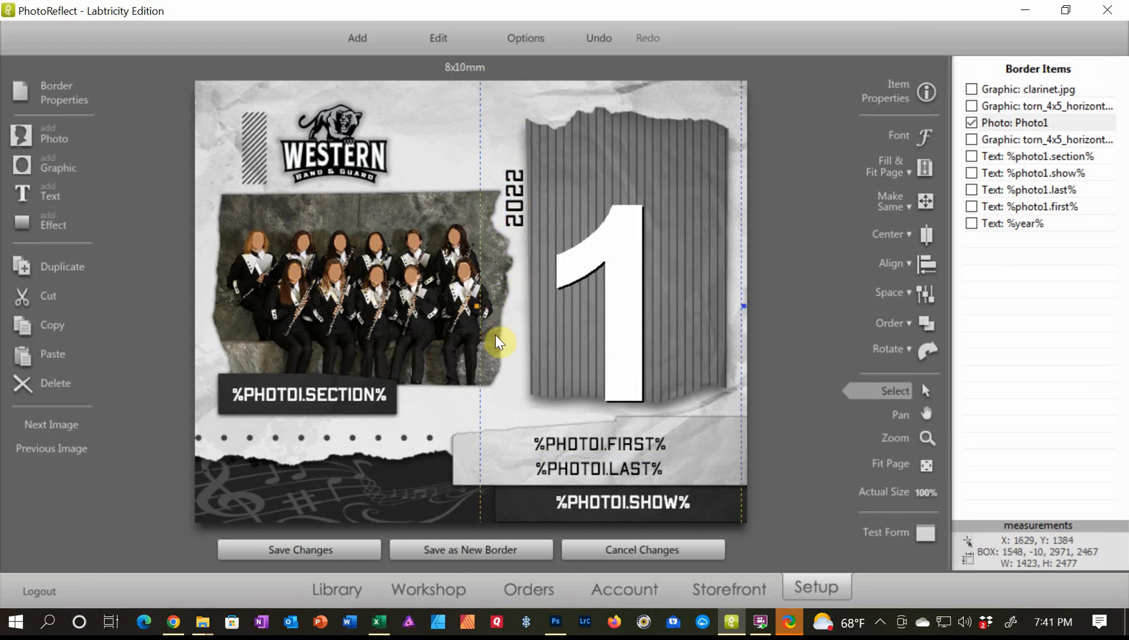
double_click(516, 239)
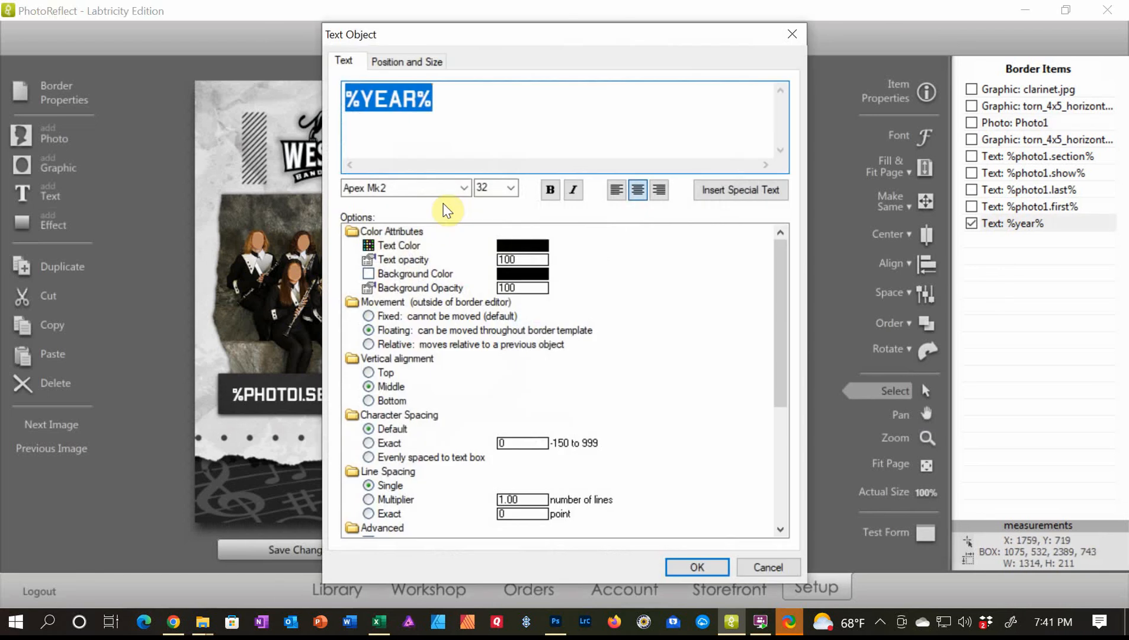
left_click(748, 566)
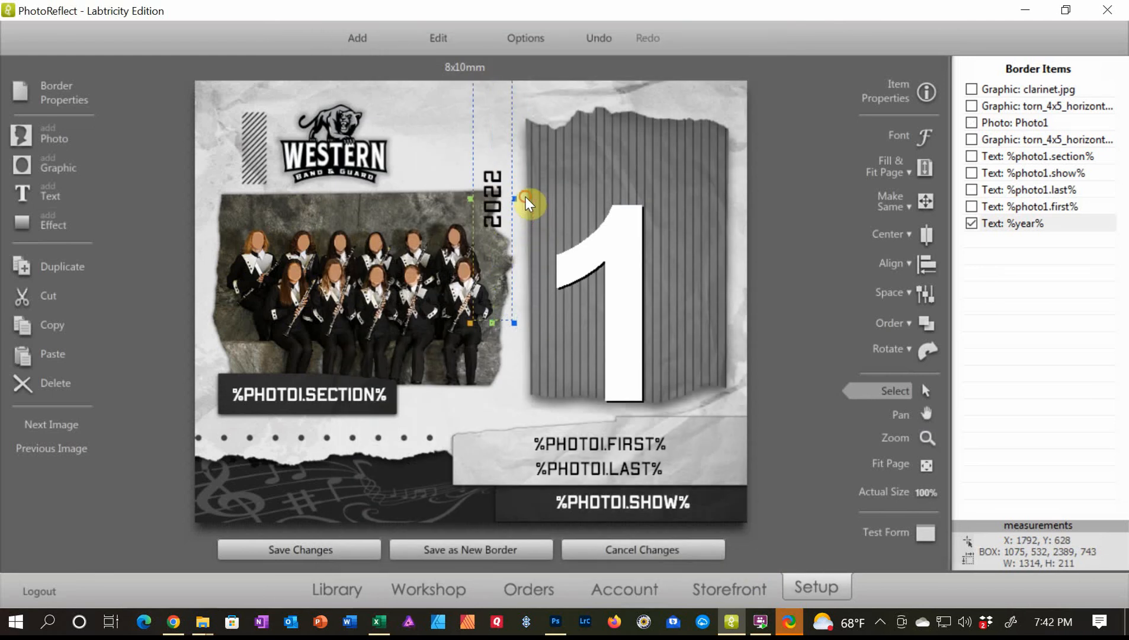
left_click_drag(525, 196, 427, 263)
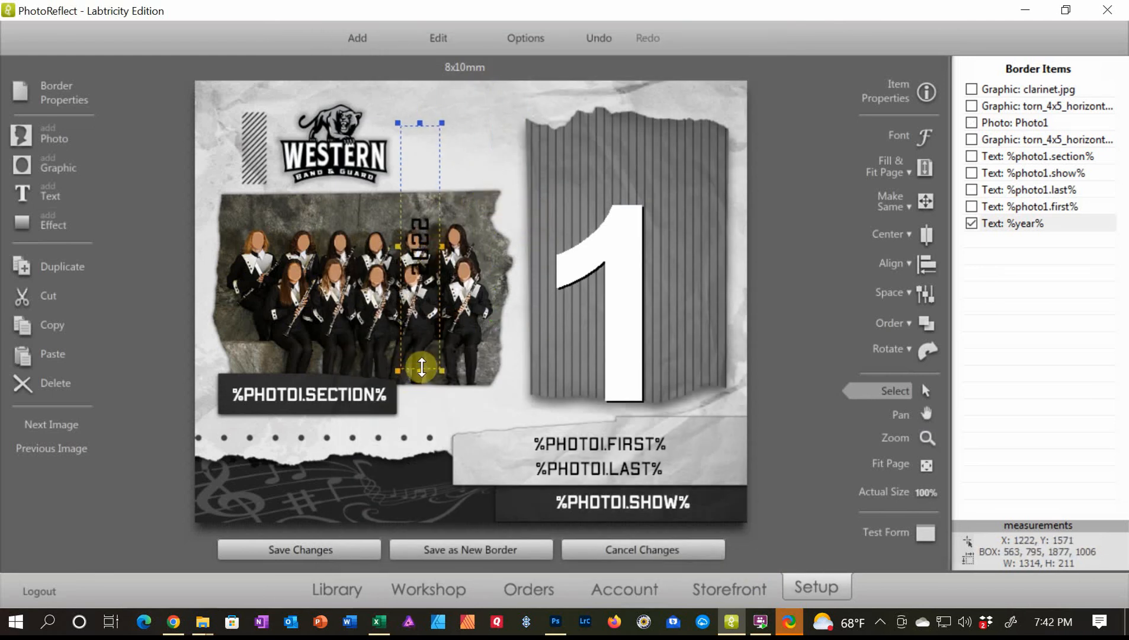
left_click_drag(421, 368, 423, 303)
left_click_drag(418, 334, 413, 330)
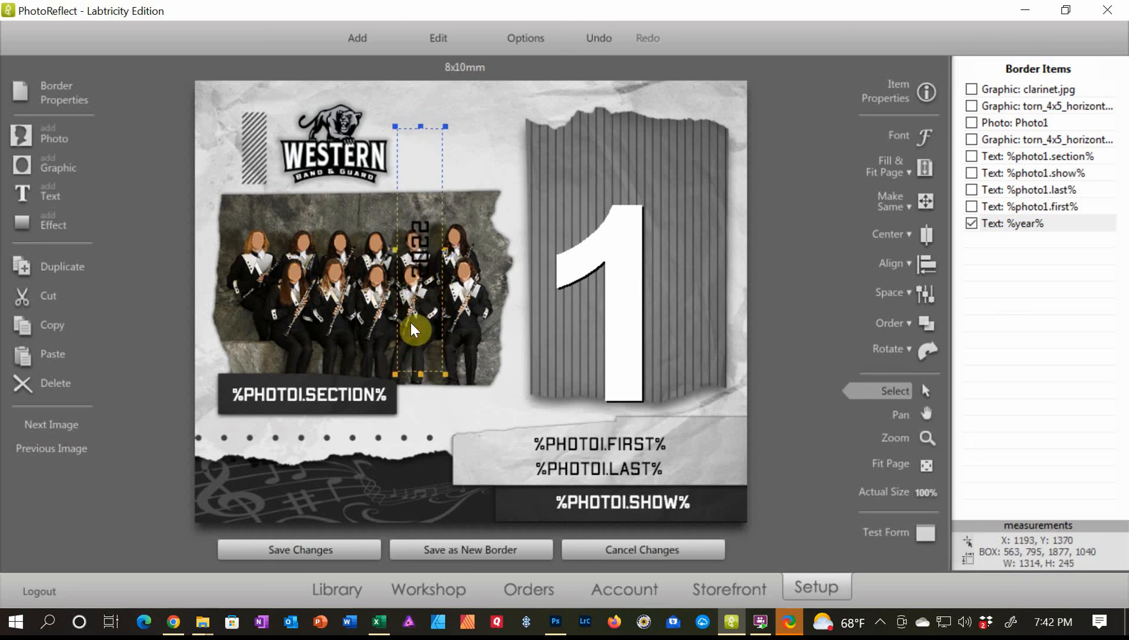
- Reset the year text's rotation to 0 and narrow its box around the text to about 437 x 245 pixels
double_click(422, 248)
scroll(576, 501, "down", 3)
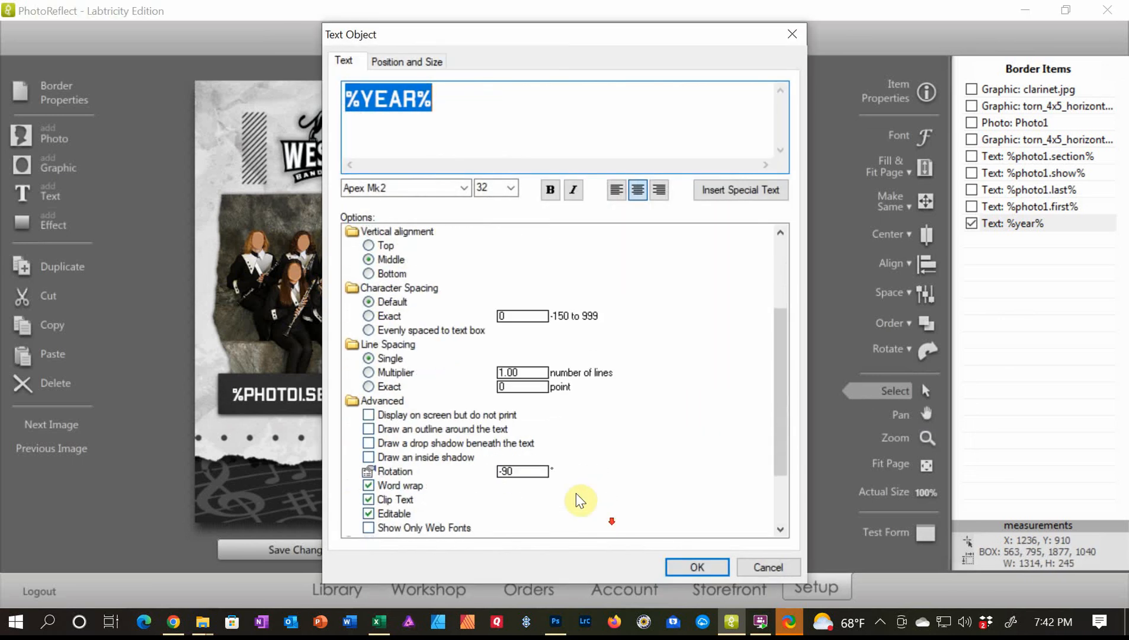
left_click(520, 472)
type("0")
key("Return")
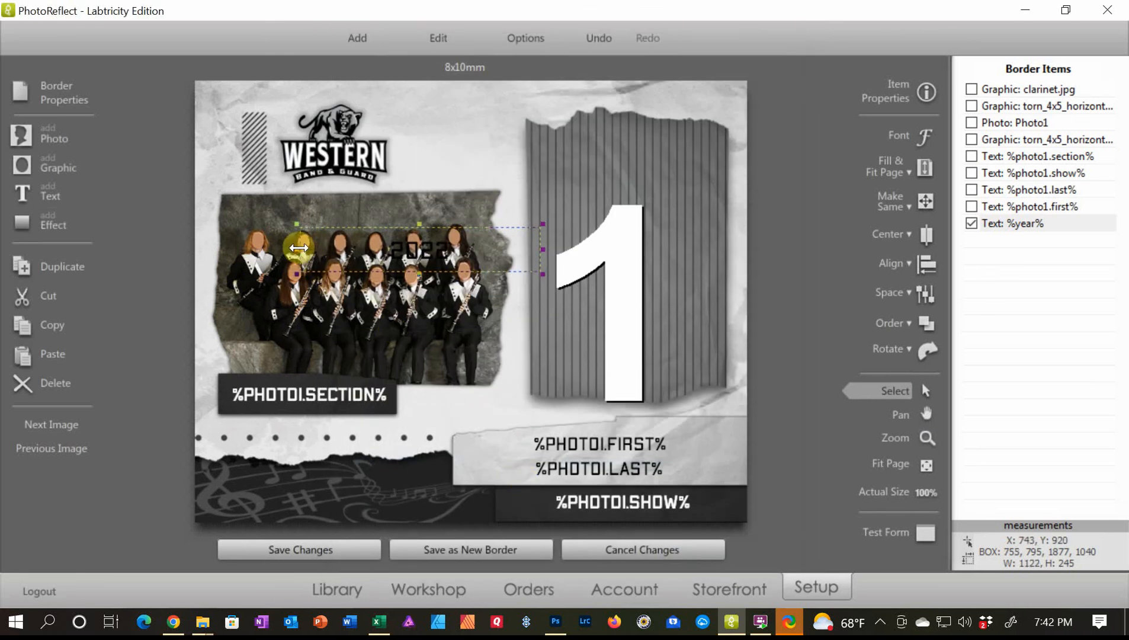
left_click_drag(299, 248, 458, 256)
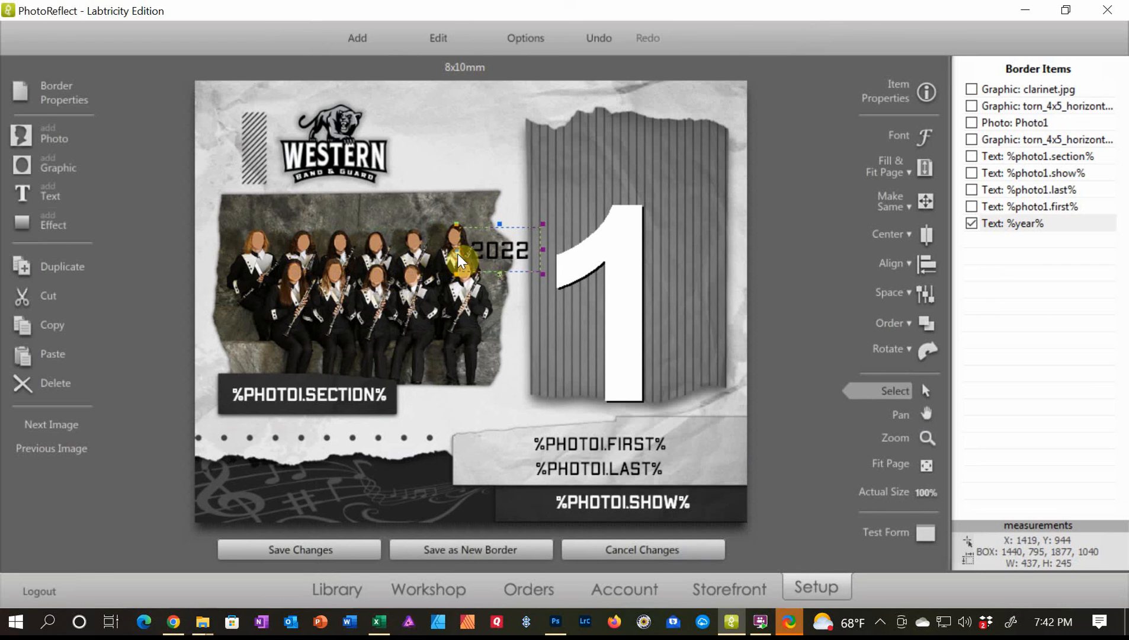
- Rotate the year text back to vertical, place it beside the striped bar near the Western logo and save the border
double_click(498, 245)
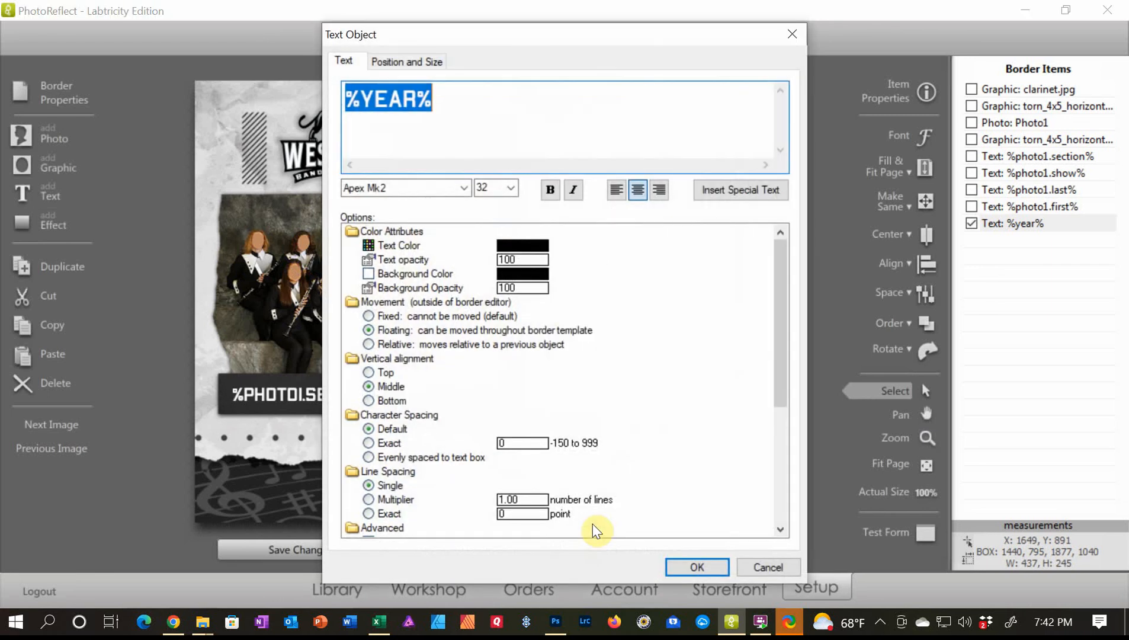
scroll(593, 524, "down", 3)
left_click(514, 471)
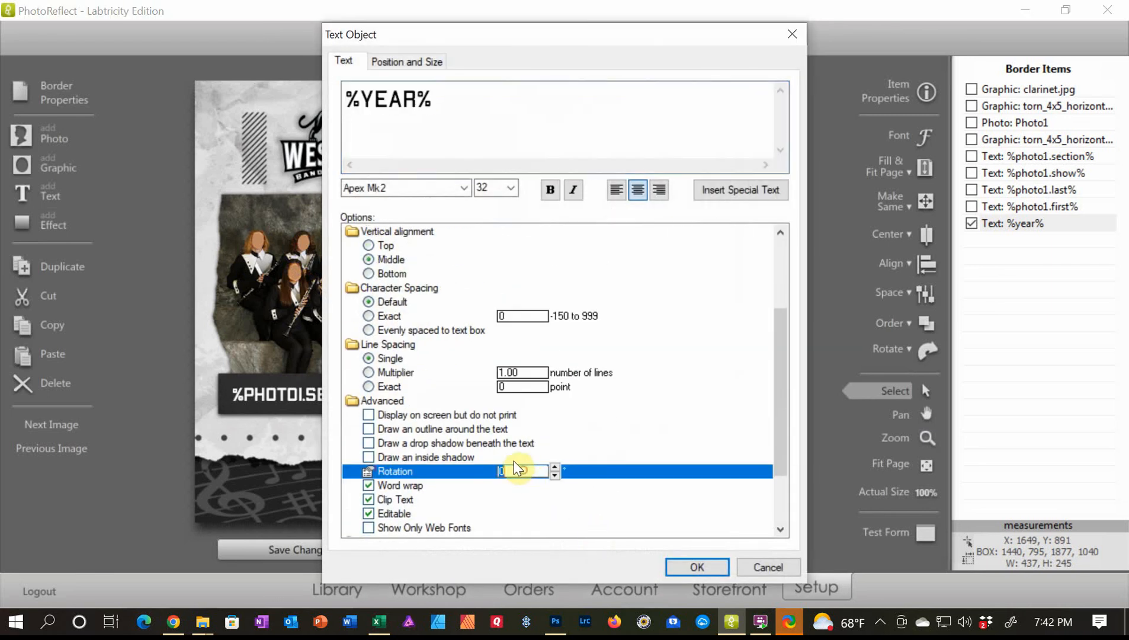
type("9")
key("Return")
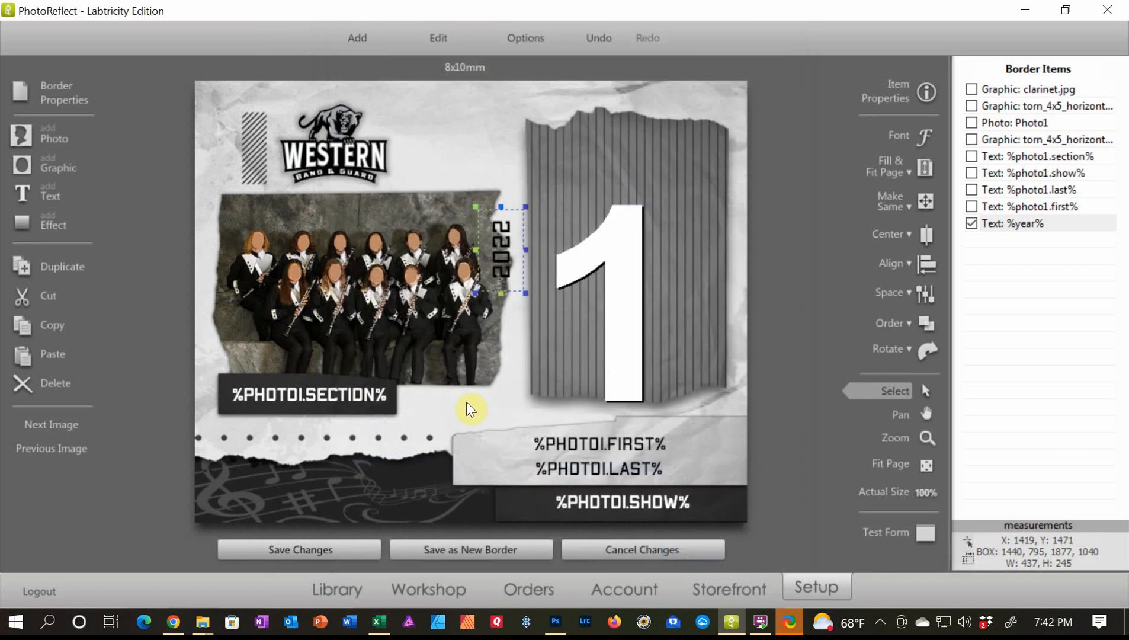
left_click_drag(498, 263, 228, 160)
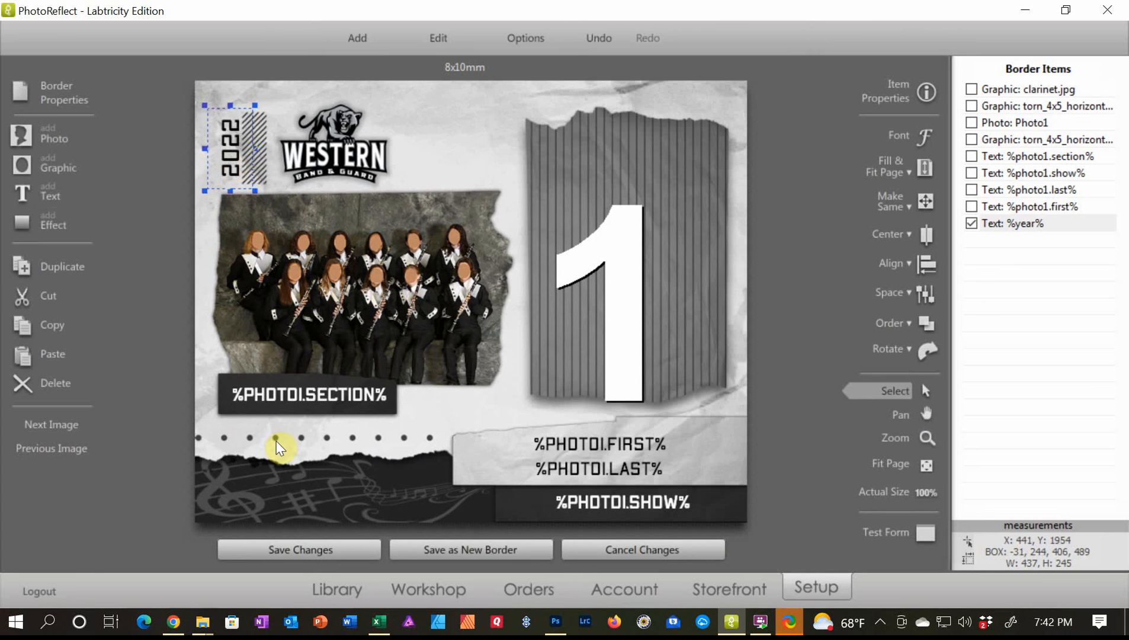
left_click(451, 550)
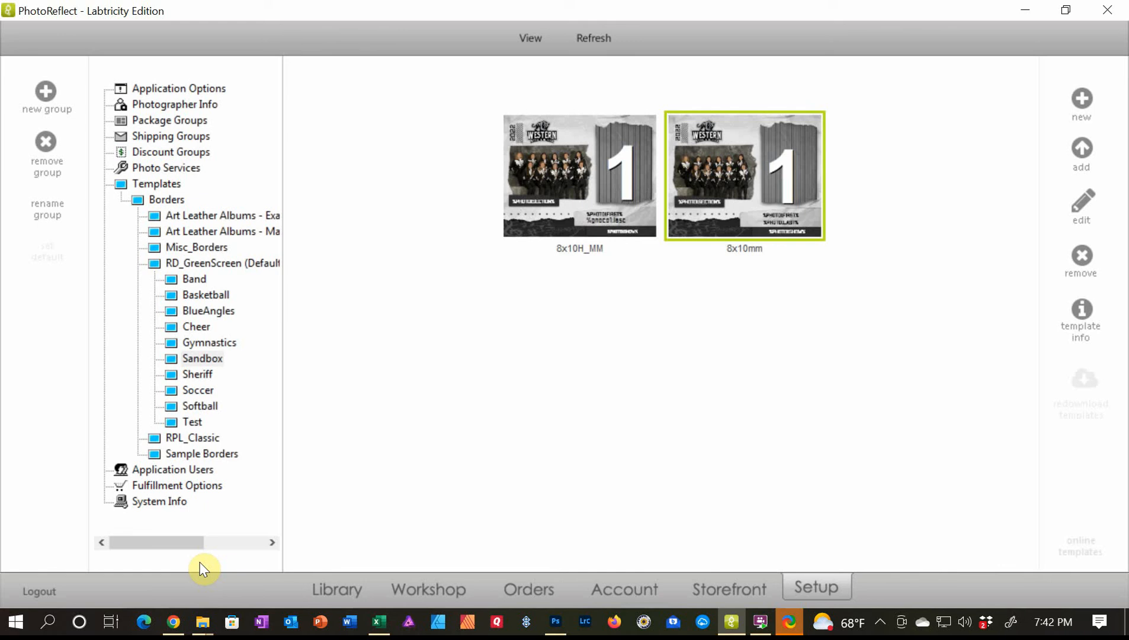
- In the Workshop, apply the sandbox border 8x10H_MM to the clarinet player's photo and enlarge the player within the frame
left_click(413, 595)
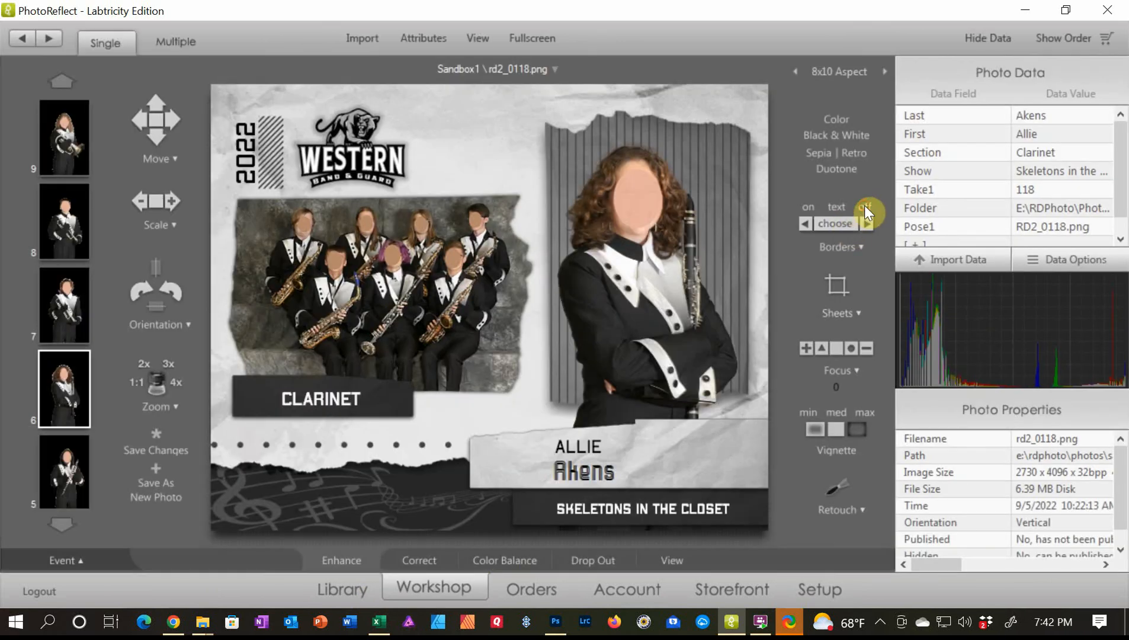
left_click(865, 206)
left_click(768, 222)
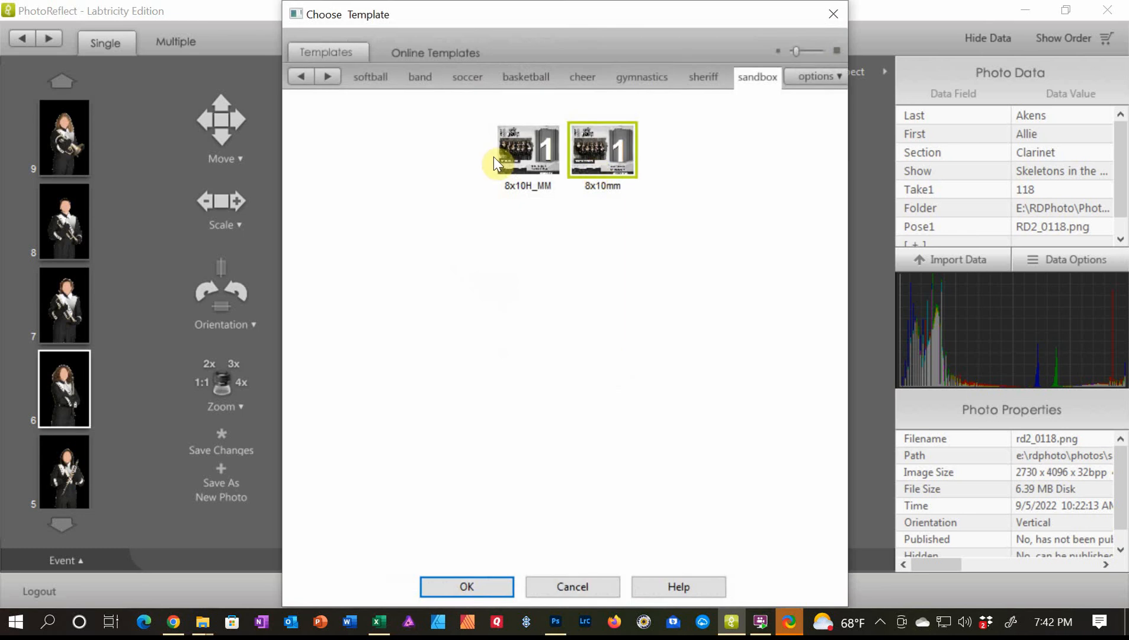
left_click(532, 153)
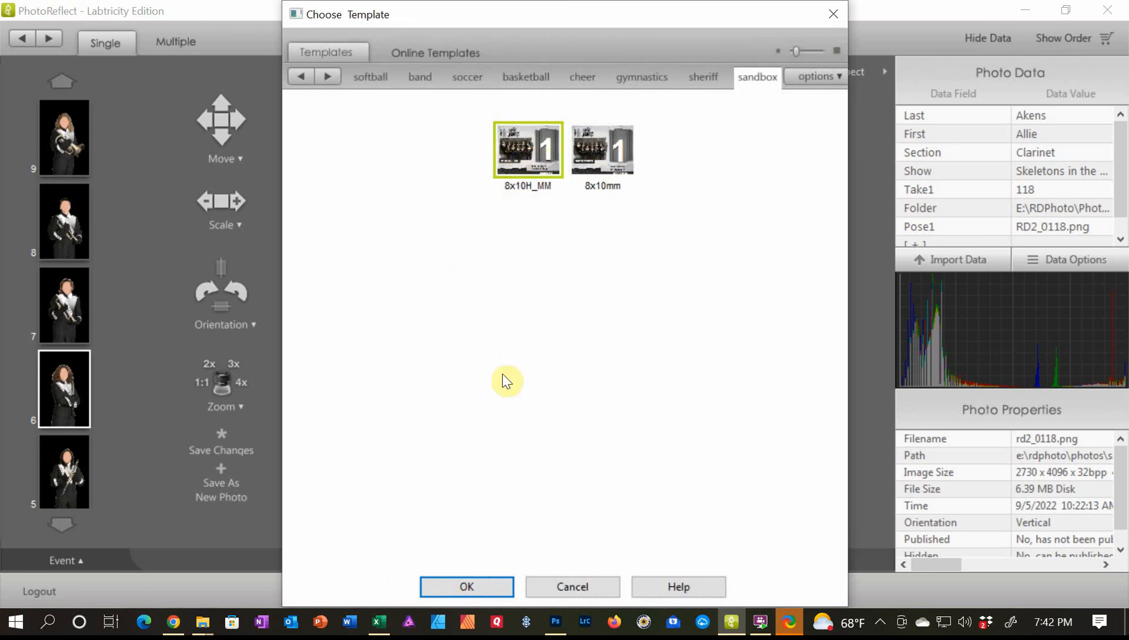
left_click(492, 589)
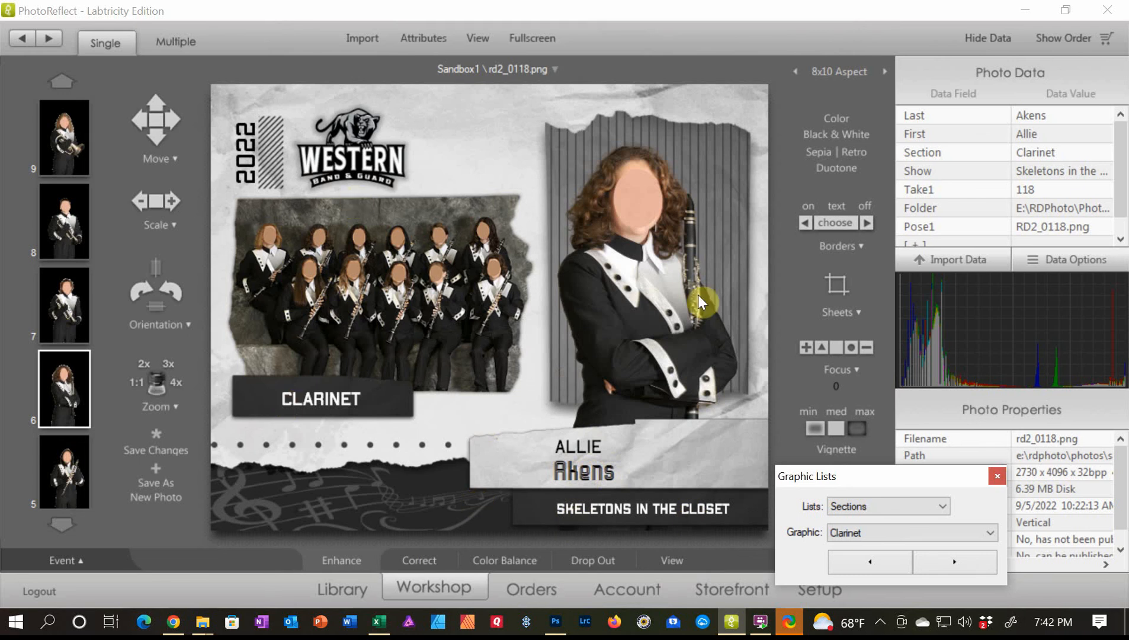
mouse_move(655, 315)
left_mouse_down()
mouse_move(657, 270)
mouse_move(644, 305)
left_mouse_up()
scroll(647, 276, "up", 5)
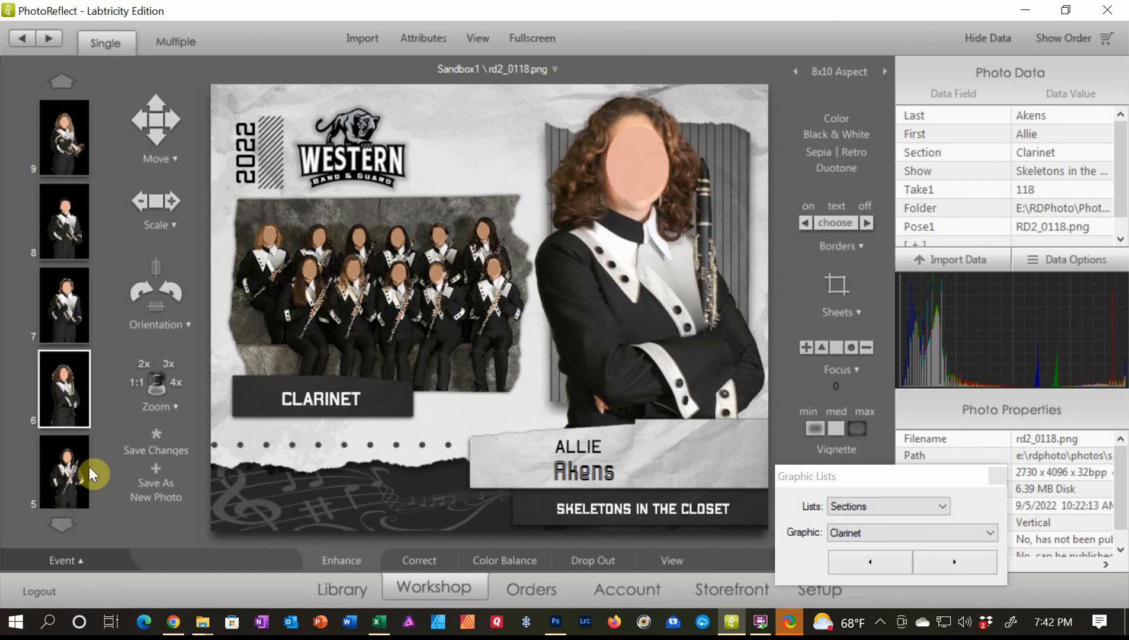
- Open the trumpet player's photo and set the Sections graphic to Trumpet
left_click(65, 274)
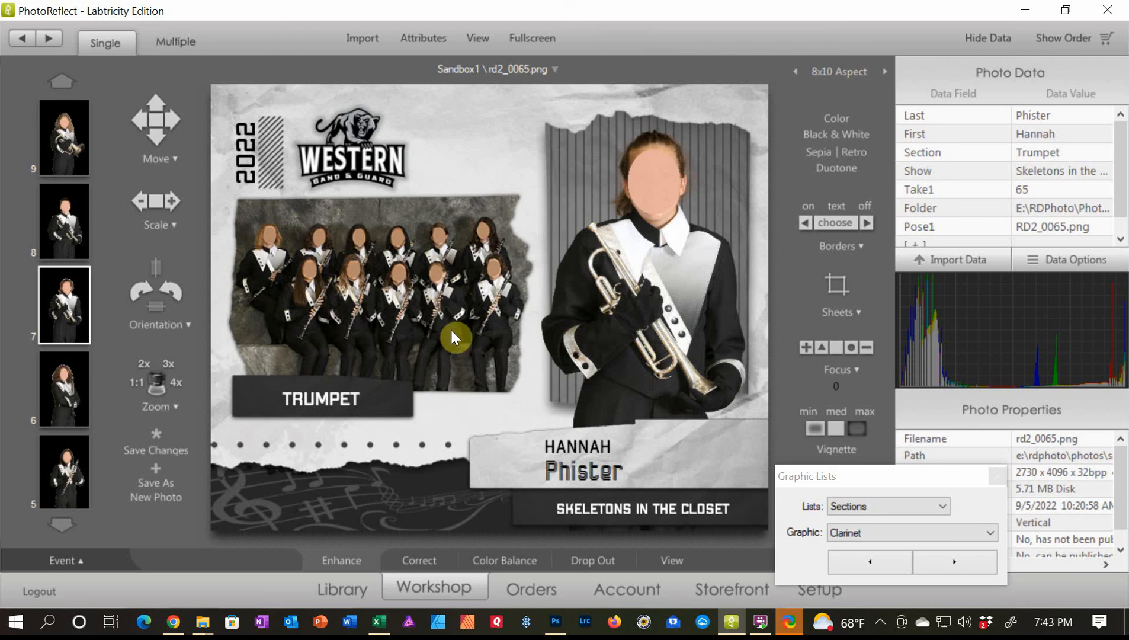
left_click(975, 531)
left_click(916, 579)
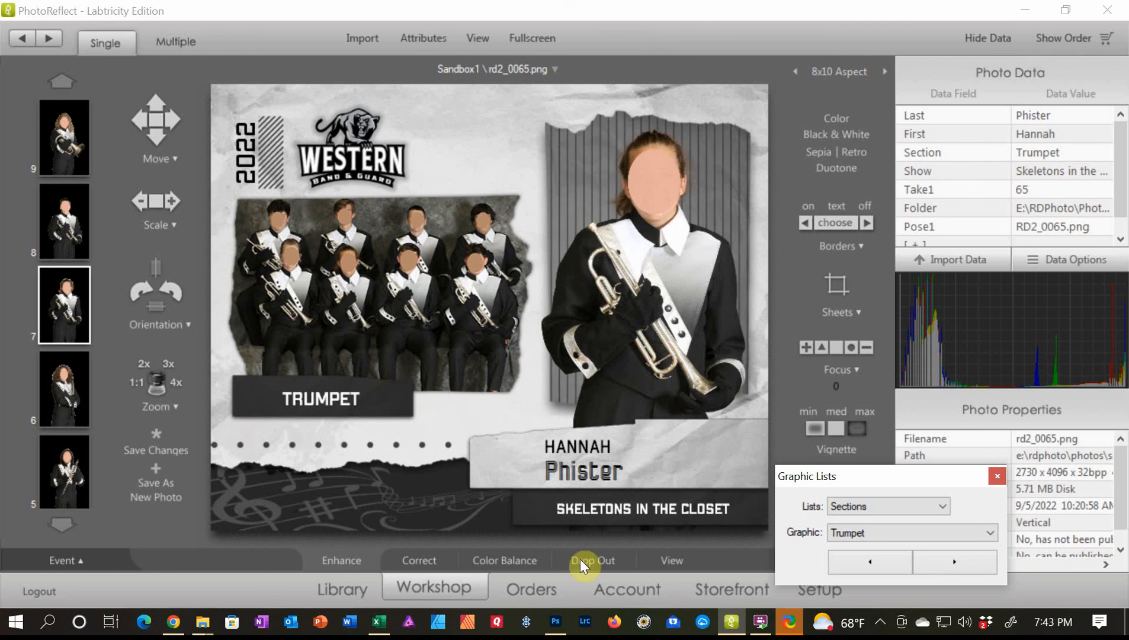
- Switch to Photoshop, show the SandboxSample layer comp to examine the original design, and return to PhotoReflect
left_click(555, 621)
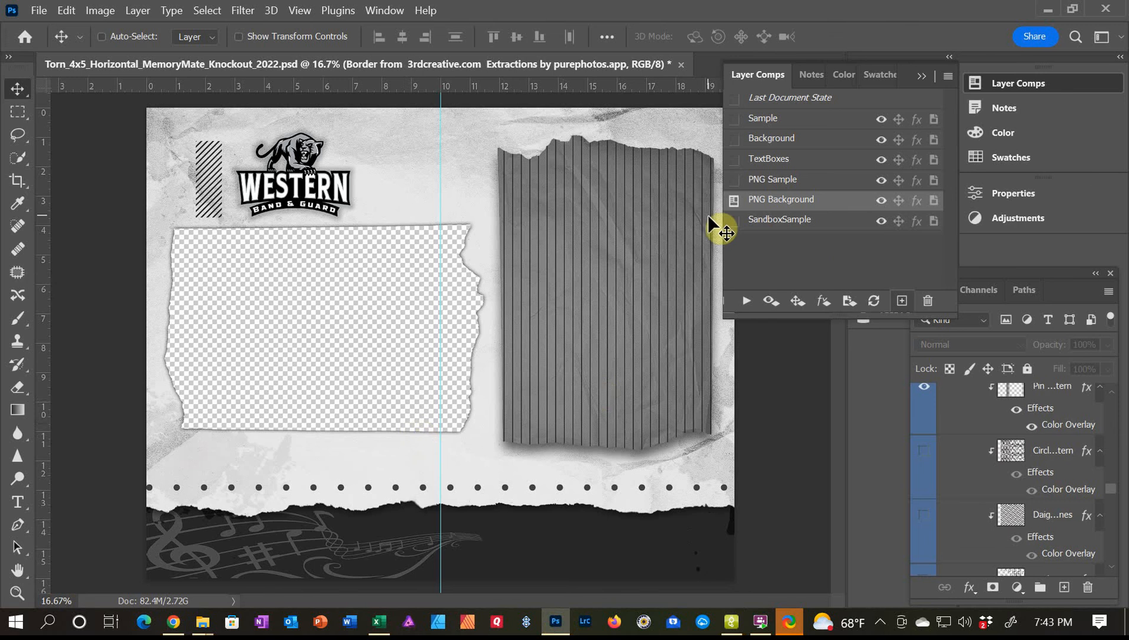
left_click(735, 220)
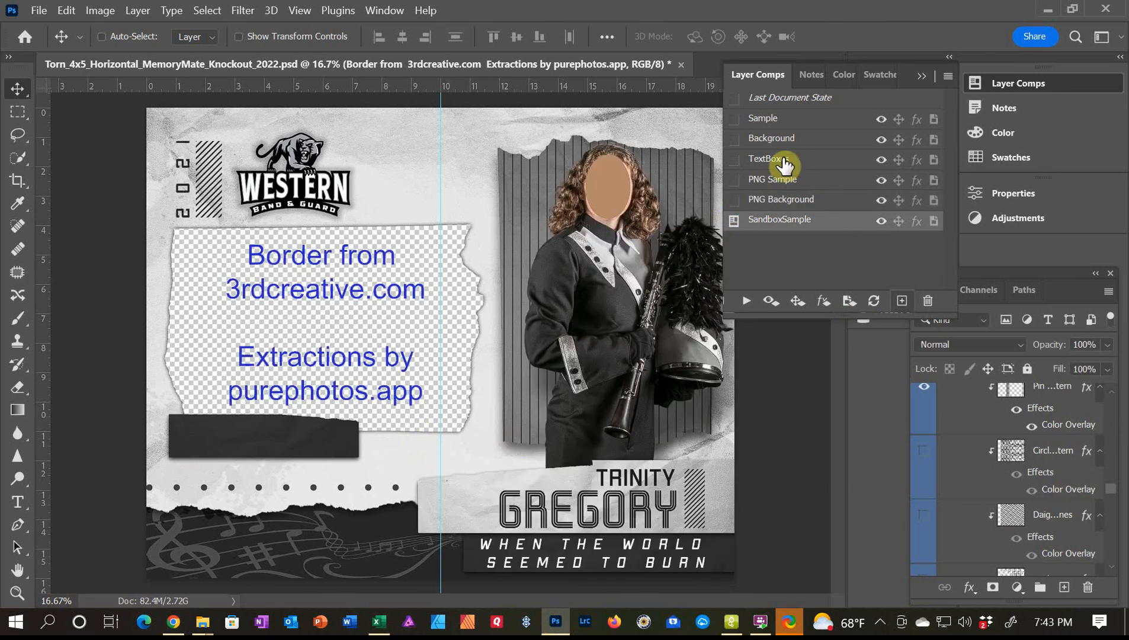
left_click(733, 622)
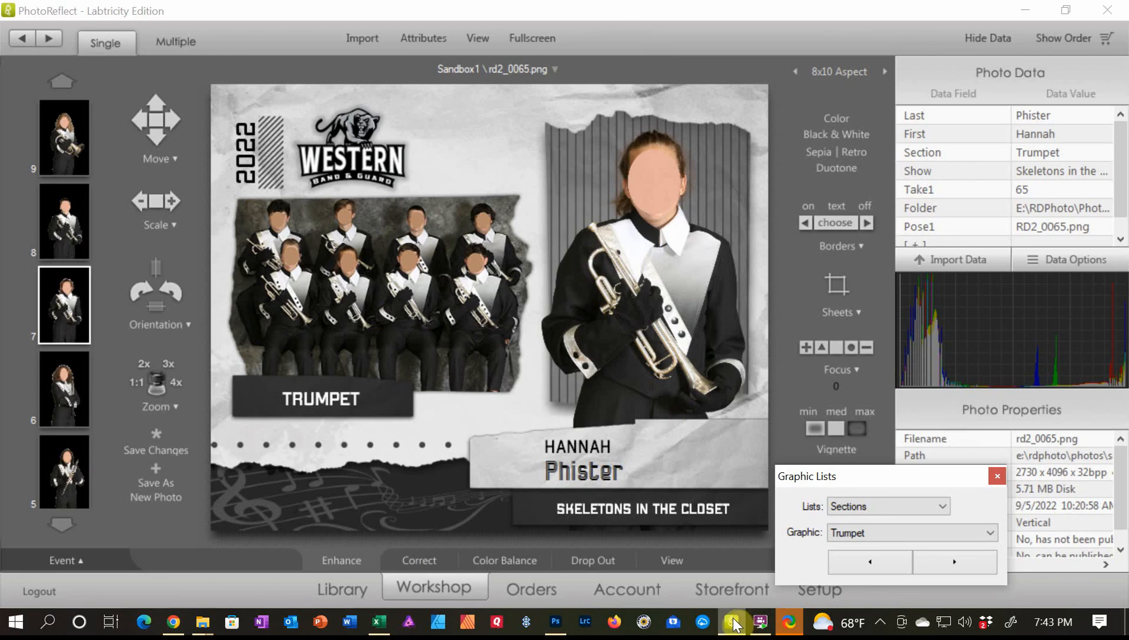